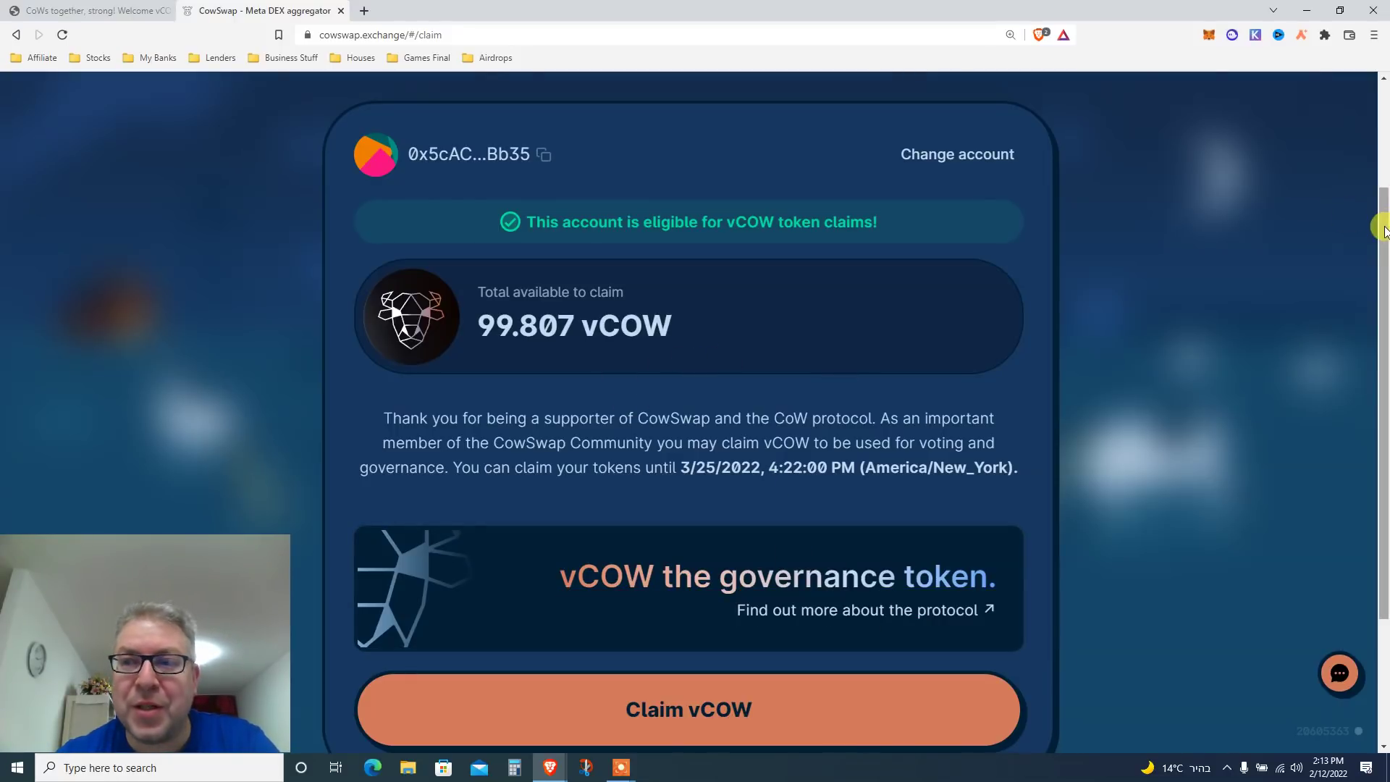
left_click_drag(1385, 249, 1386, 261)
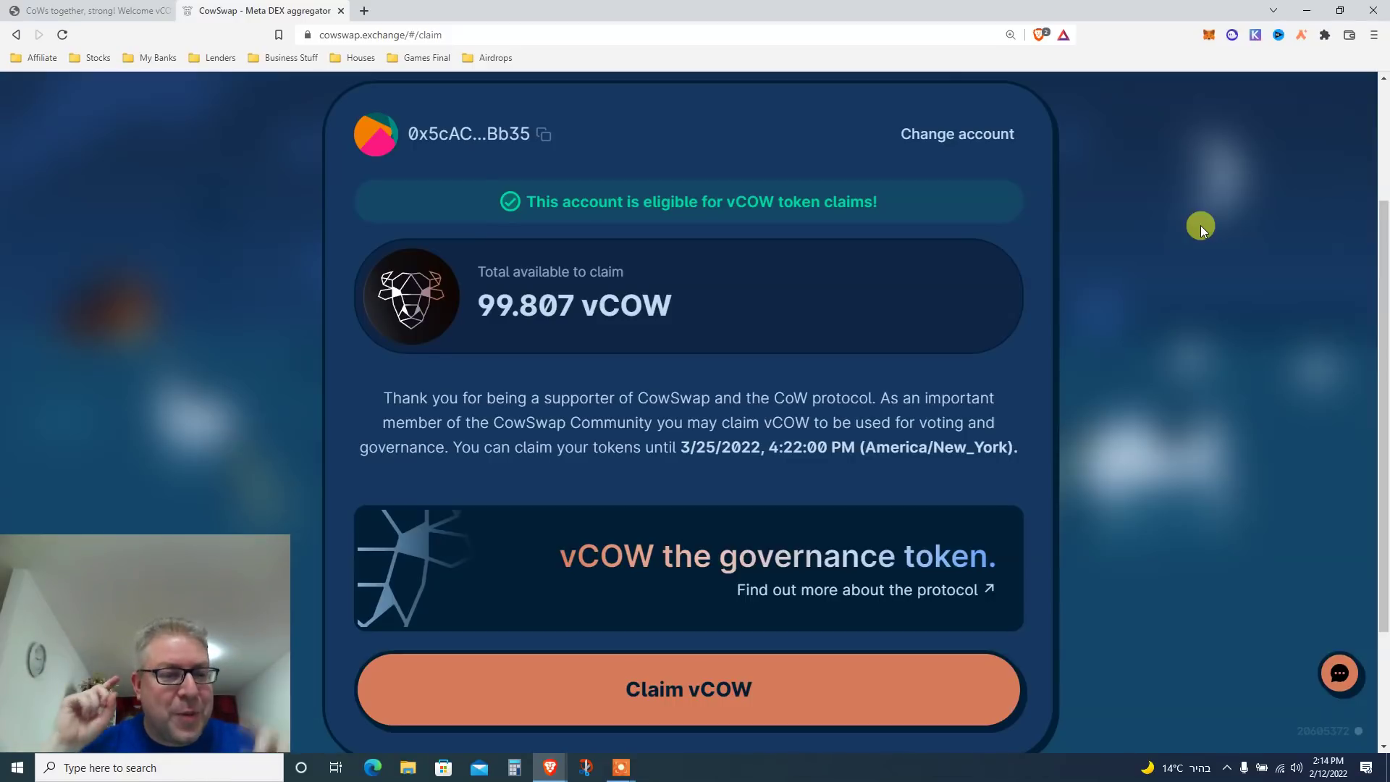
Step: In the vCOW announcement article, highlight the non-transferable paragraph and Gnosis Chain contract address
left_click(93, 11)
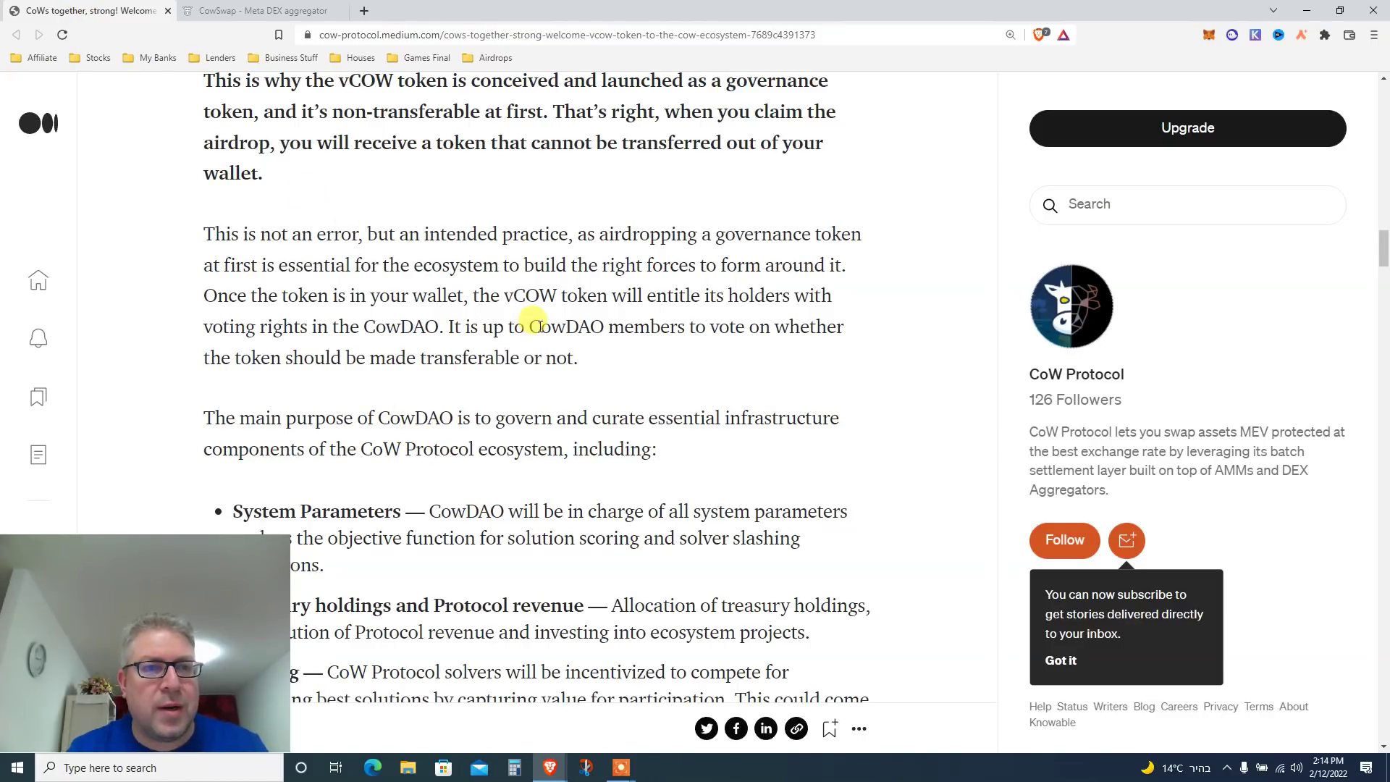
scroll(535, 321, "up", 1)
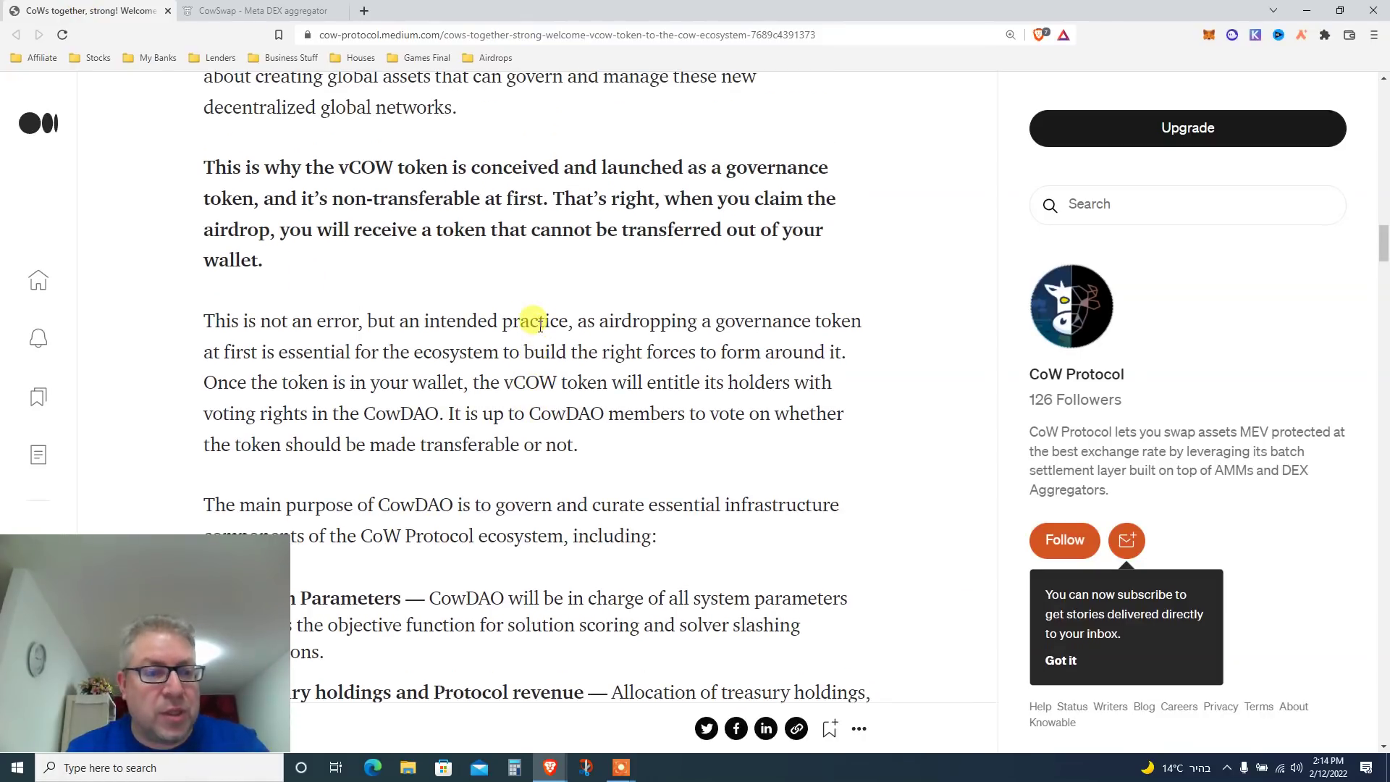
triple_click(313, 197)
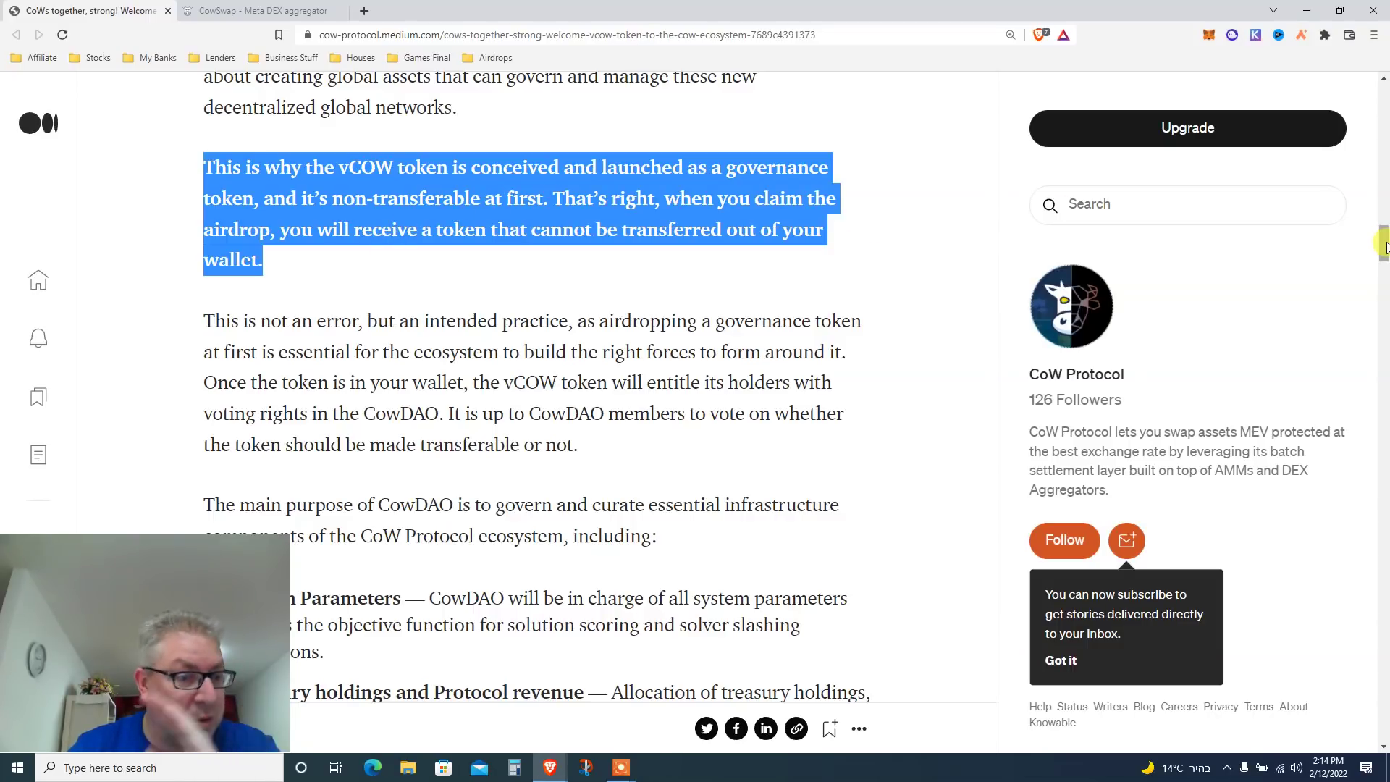
left_click_drag(1384, 248, 1384, 266)
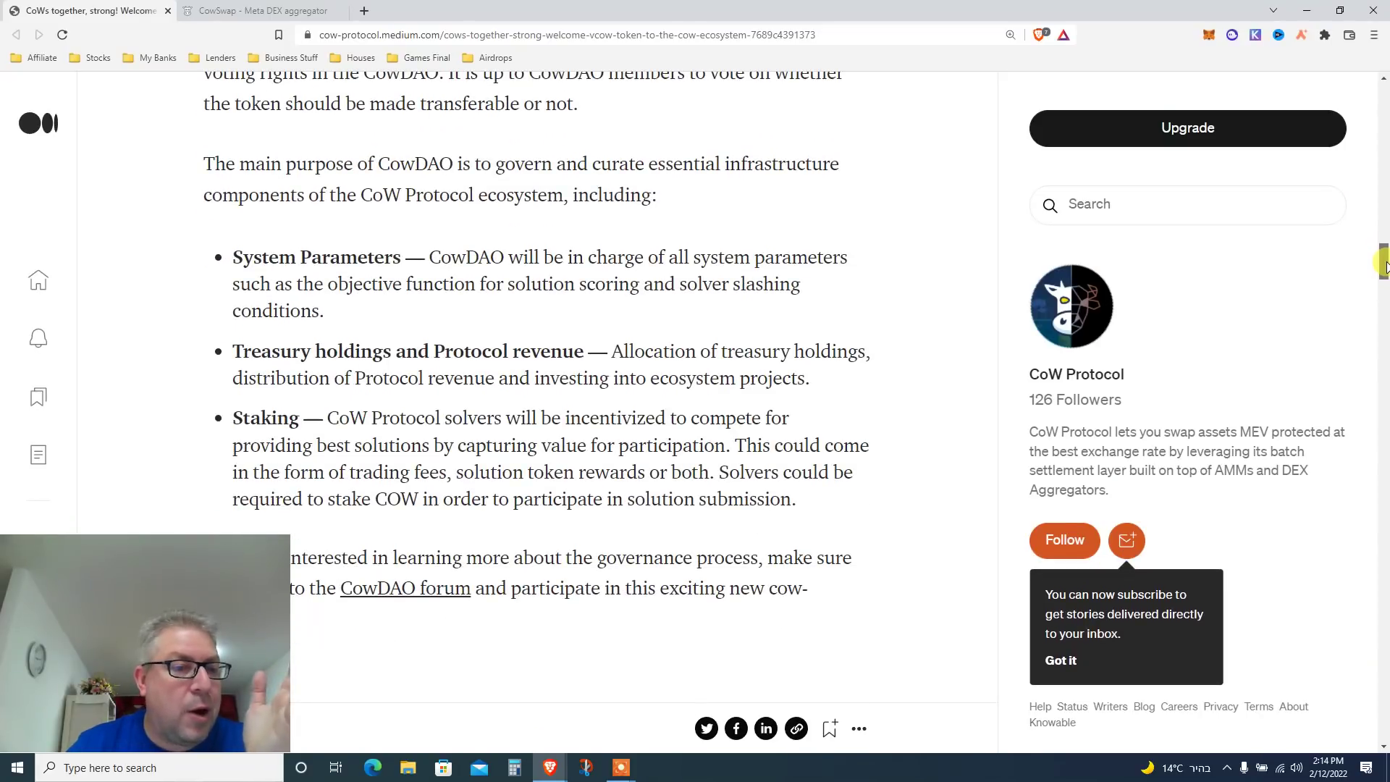
left_click_drag(1385, 265, 1386, 271)
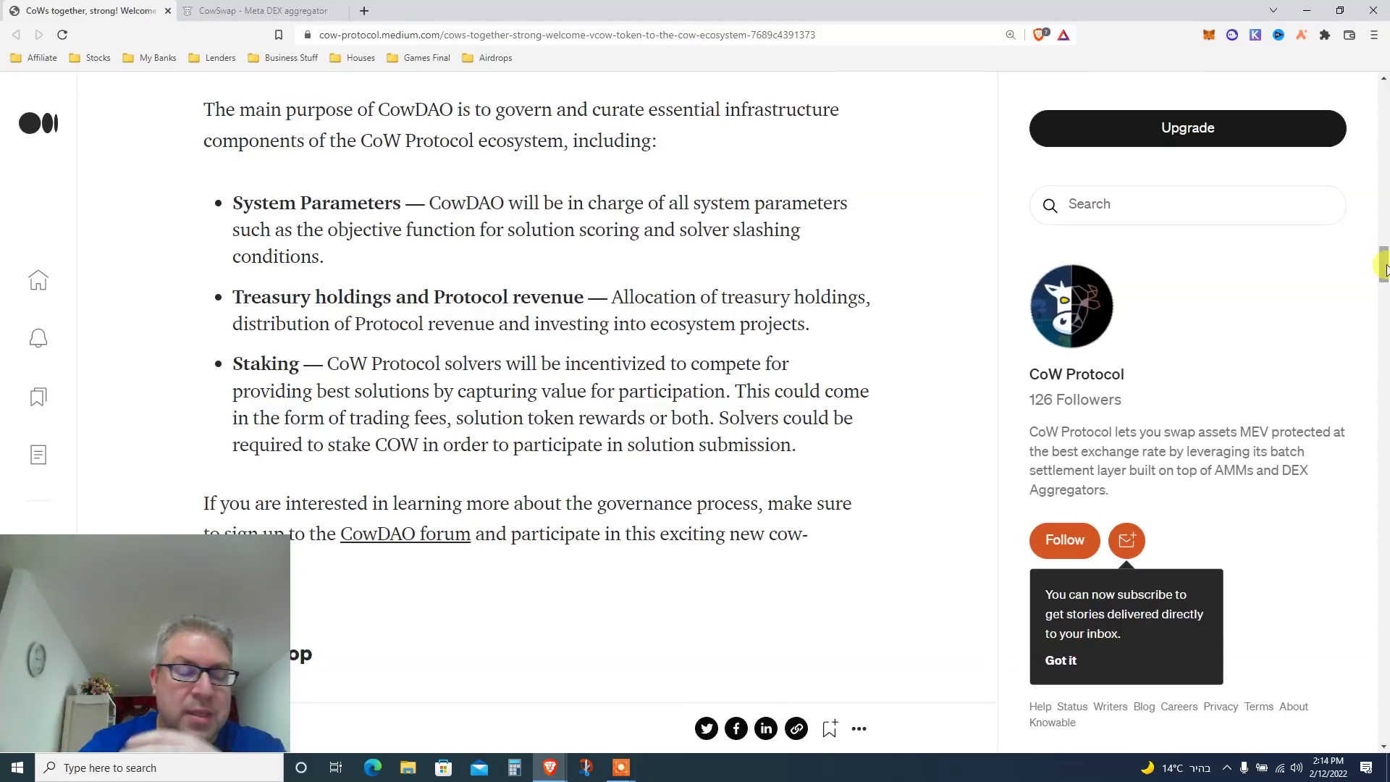
left_click_drag(1384, 270, 1384, 348)
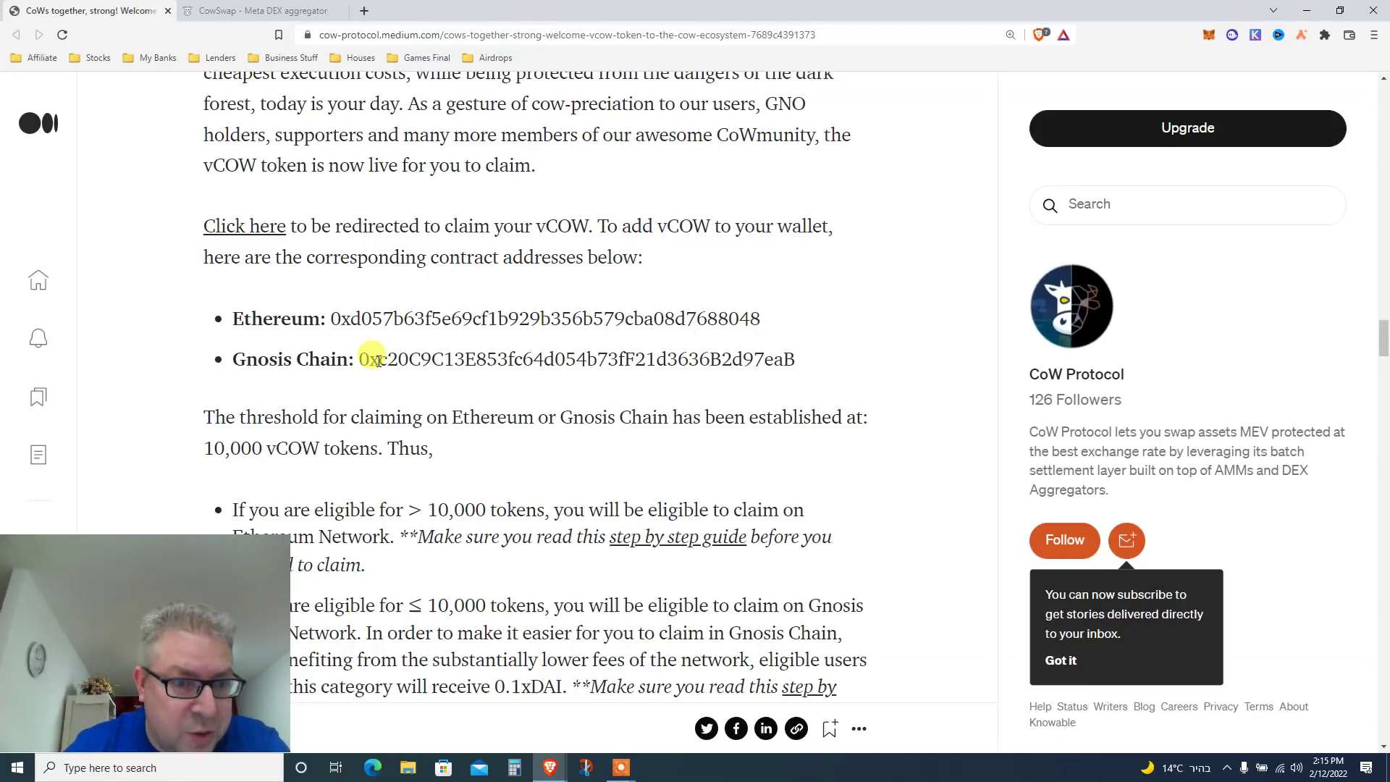
triple_click(369, 358)
left_click(334, 358)
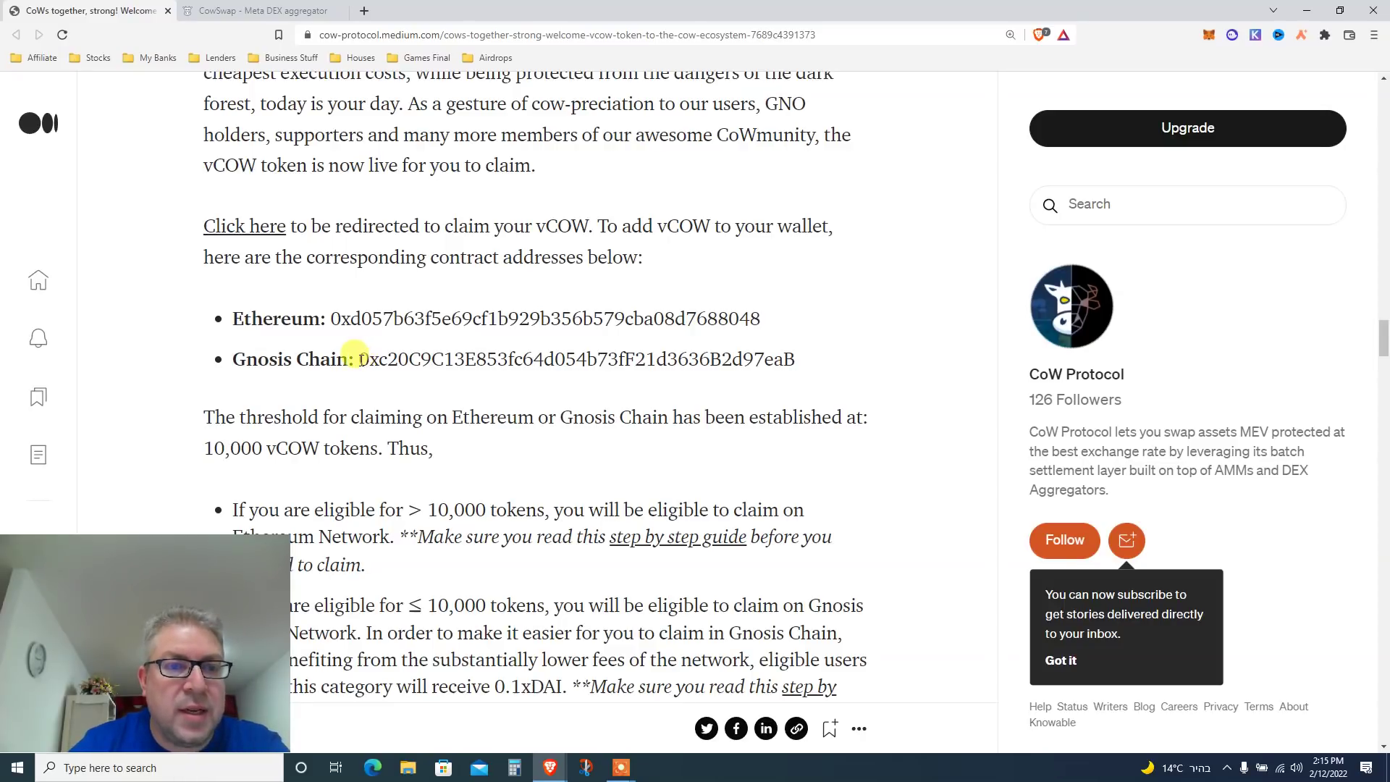
left_click_drag(360, 359, 795, 355)
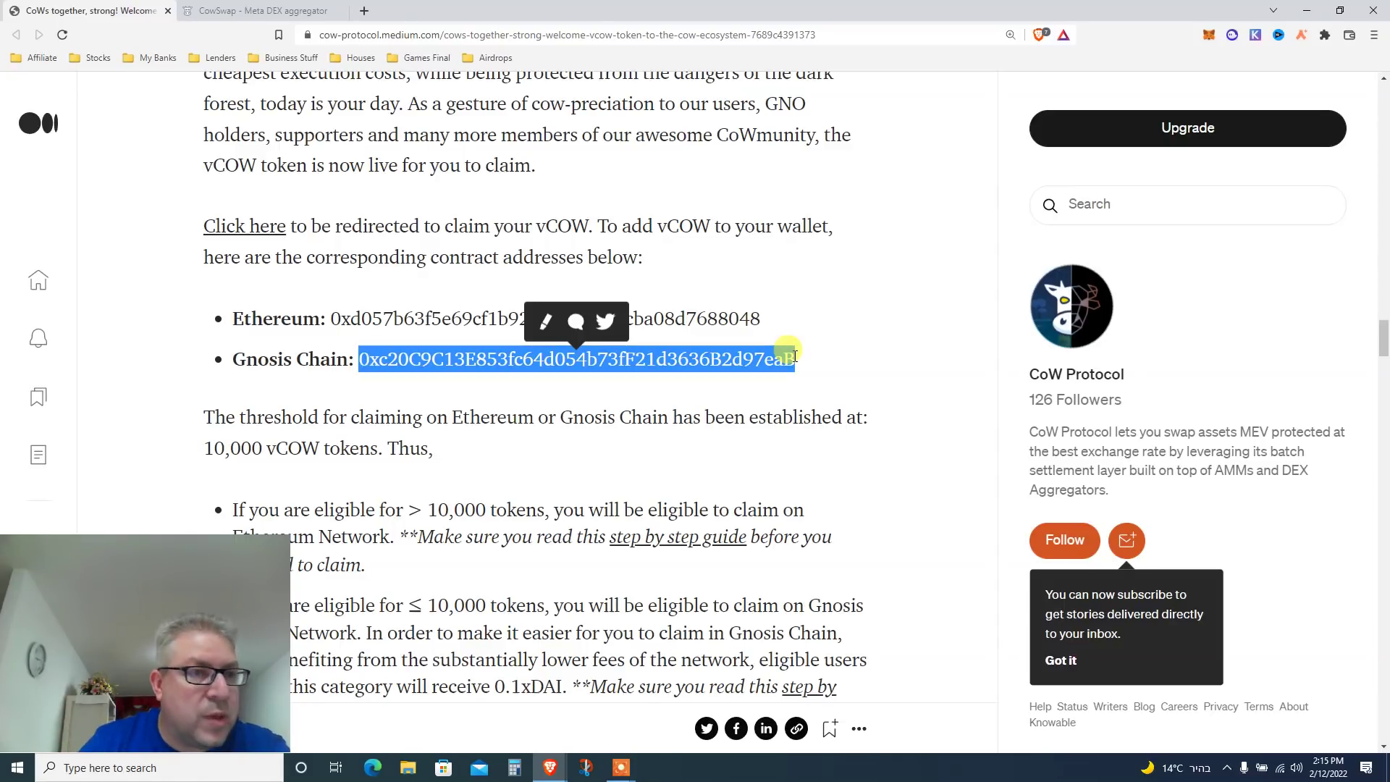
Step: On the claim page, check available networks, the eligibility message and the claim-deadline paragraph
left_click(277, 11)
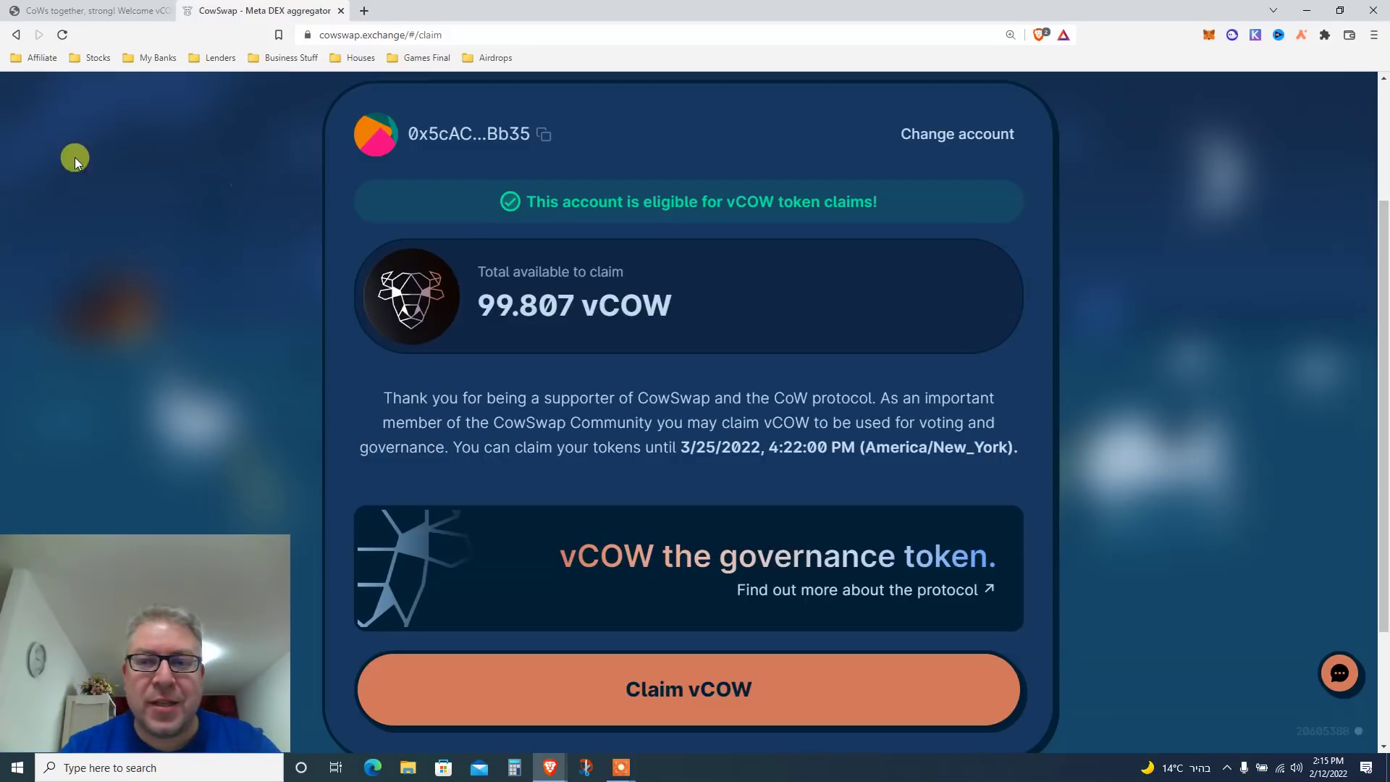
left_click_drag(1385, 334, 1384, 318)
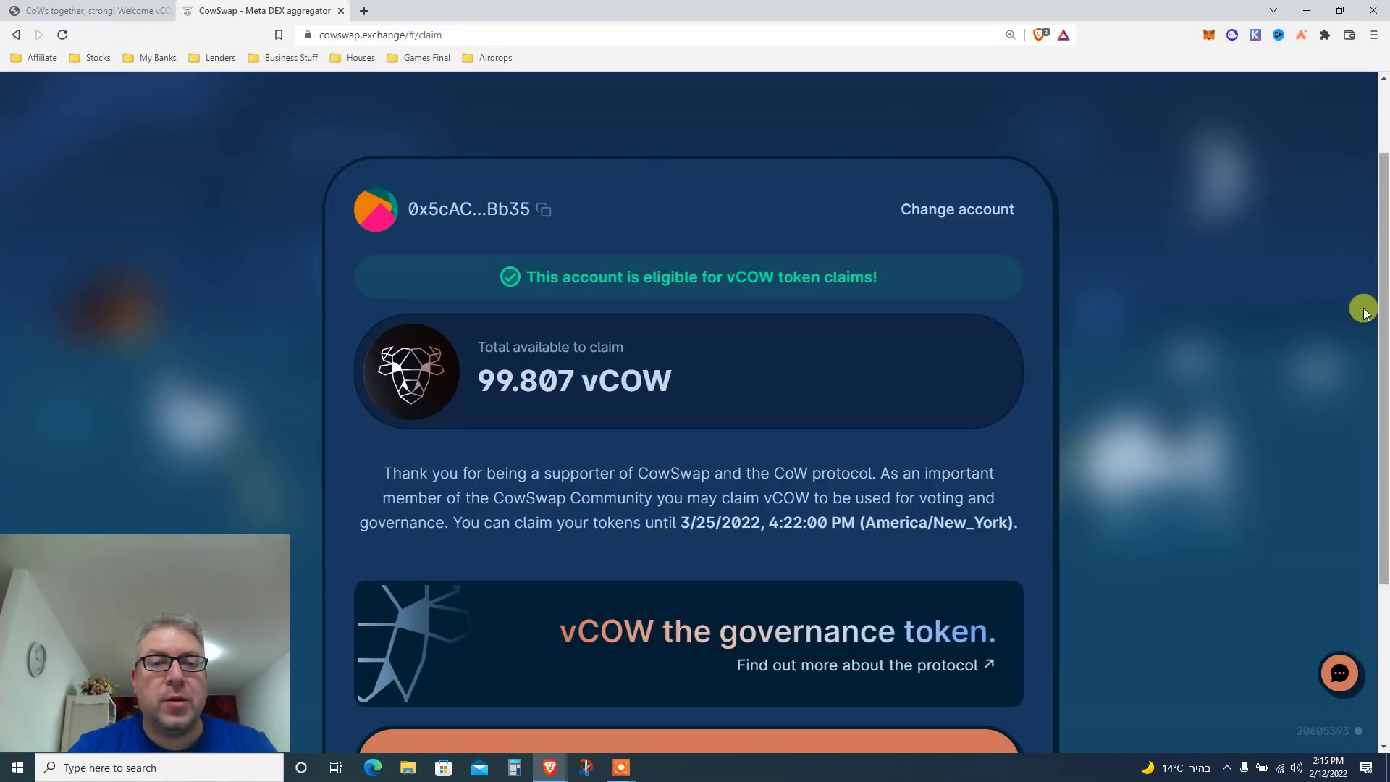
scroll(667, 257, "up", 2)
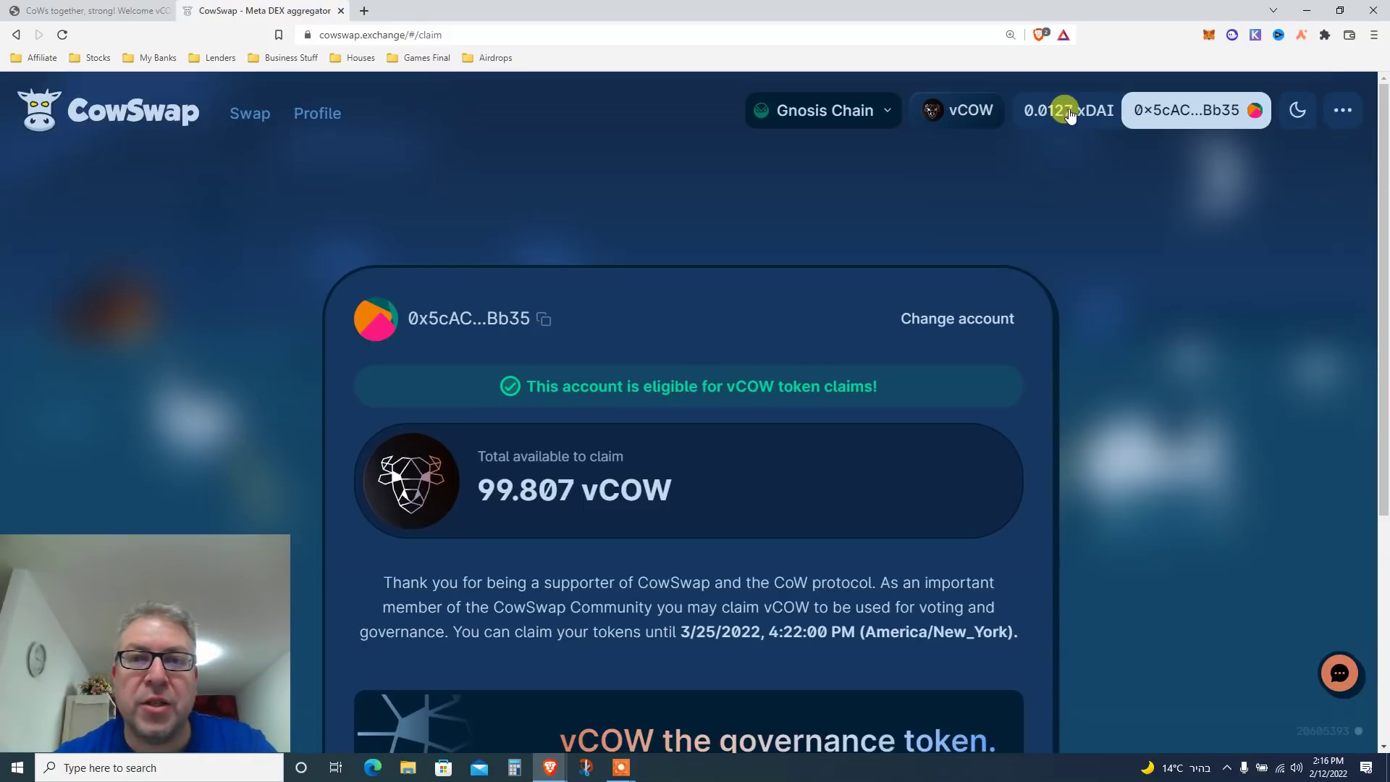
left_click(854, 111)
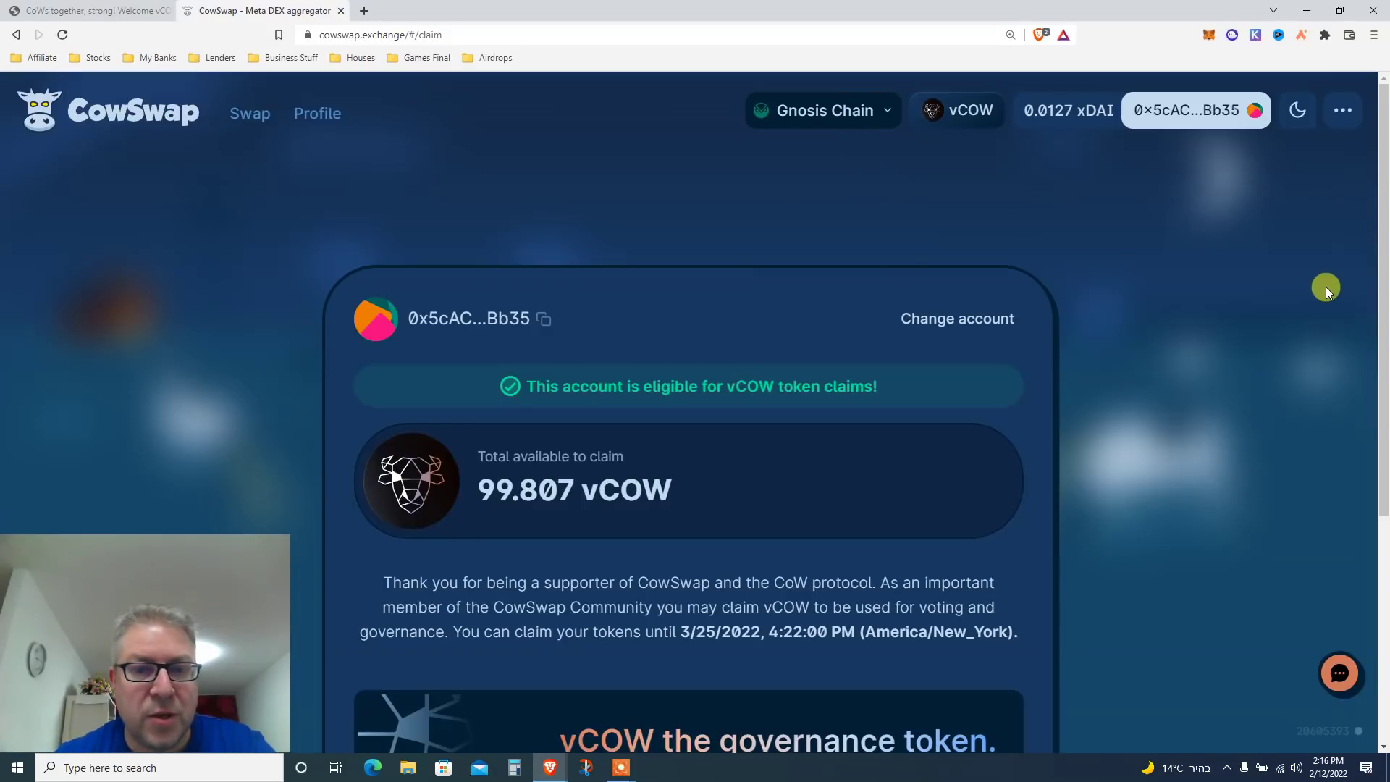
left_click_drag(1383, 293, 1385, 333)
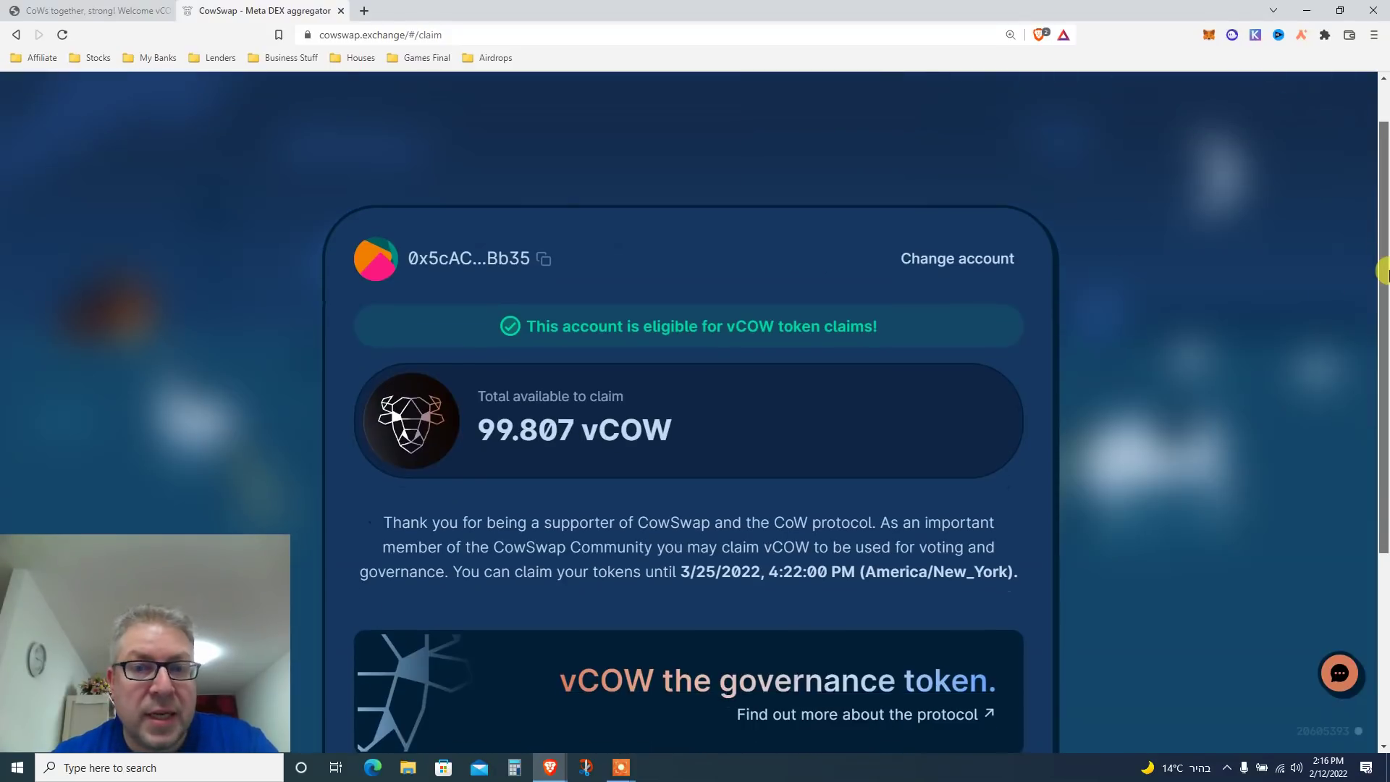
triple_click(653, 327)
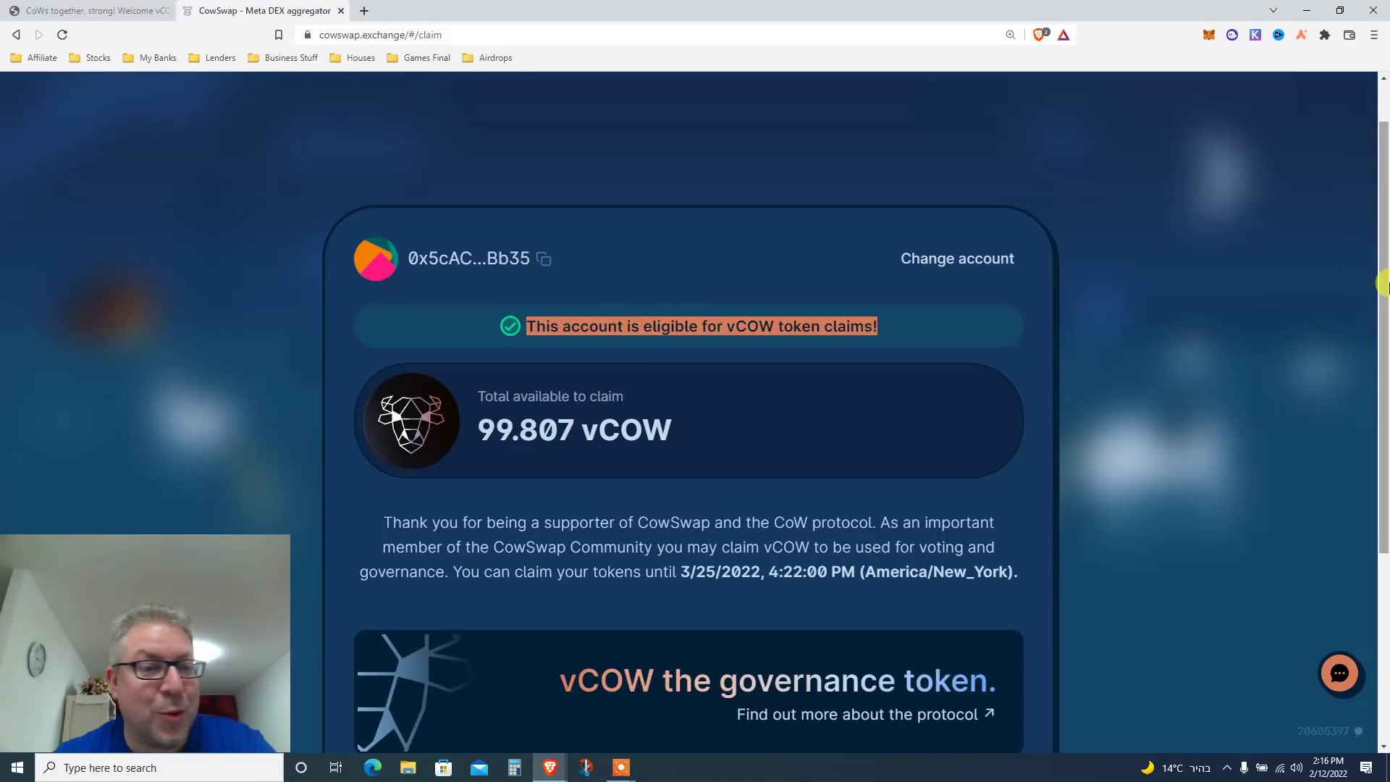
left_click_drag(1383, 286, 1384, 346)
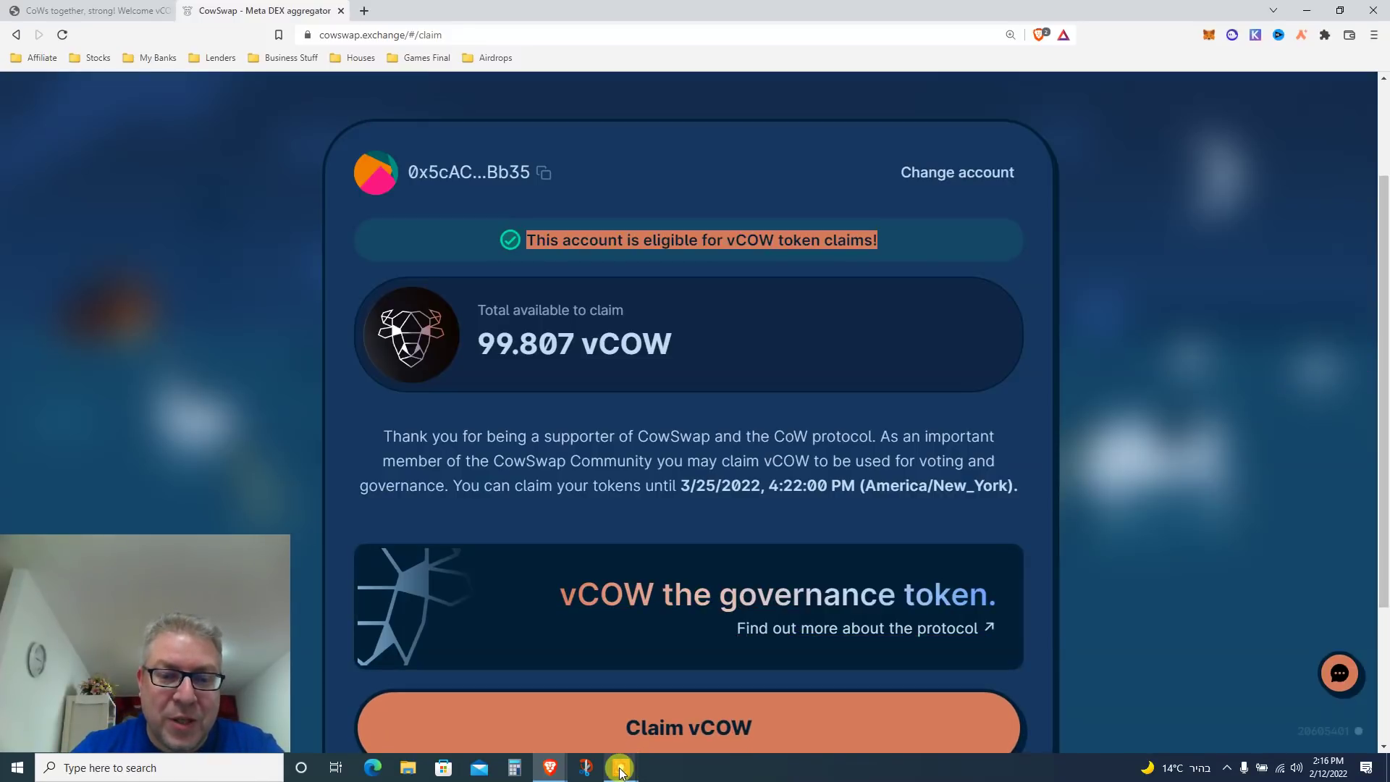
mouse_move(620, 768)
left_click(661, 729)
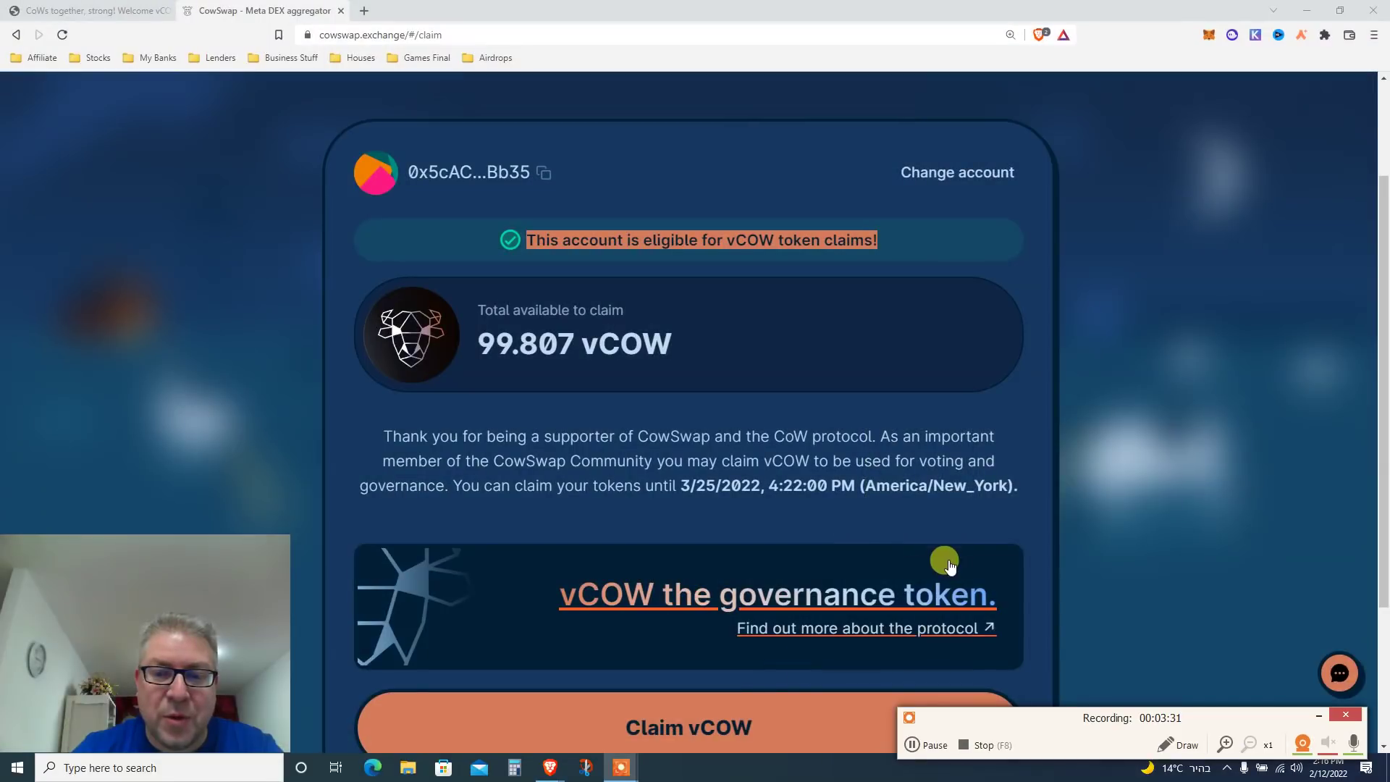
triple_click(700, 472)
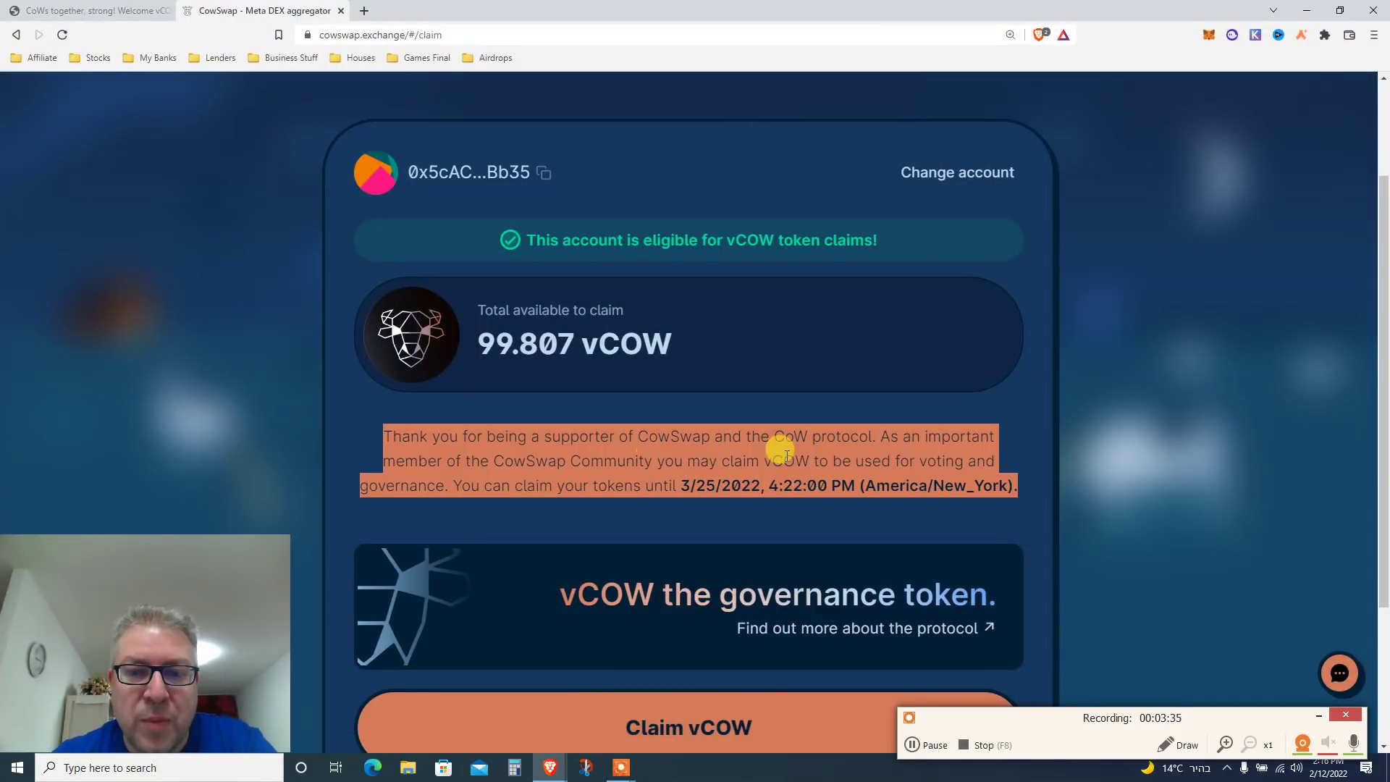
scroll(1385, 349, "down", 2)
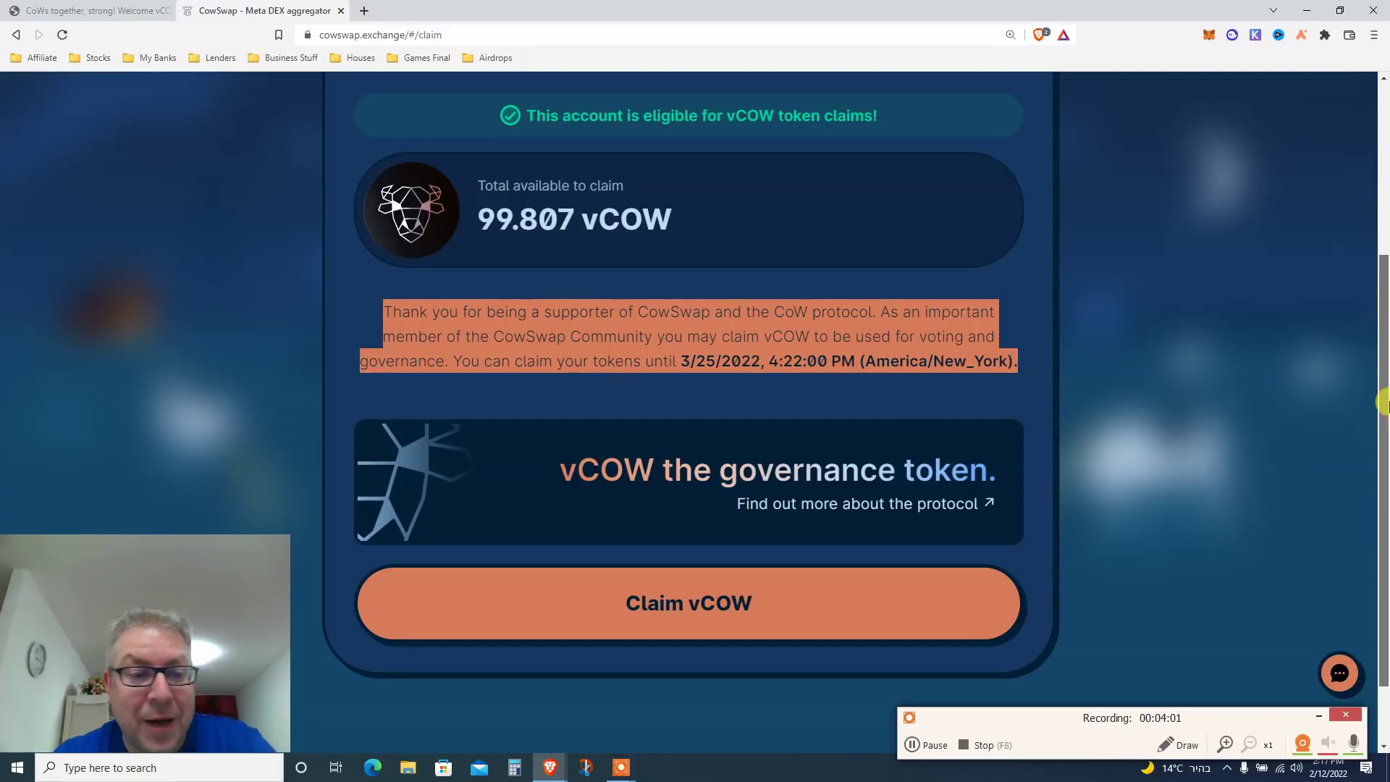
left_click_drag(1385, 405, 1385, 427)
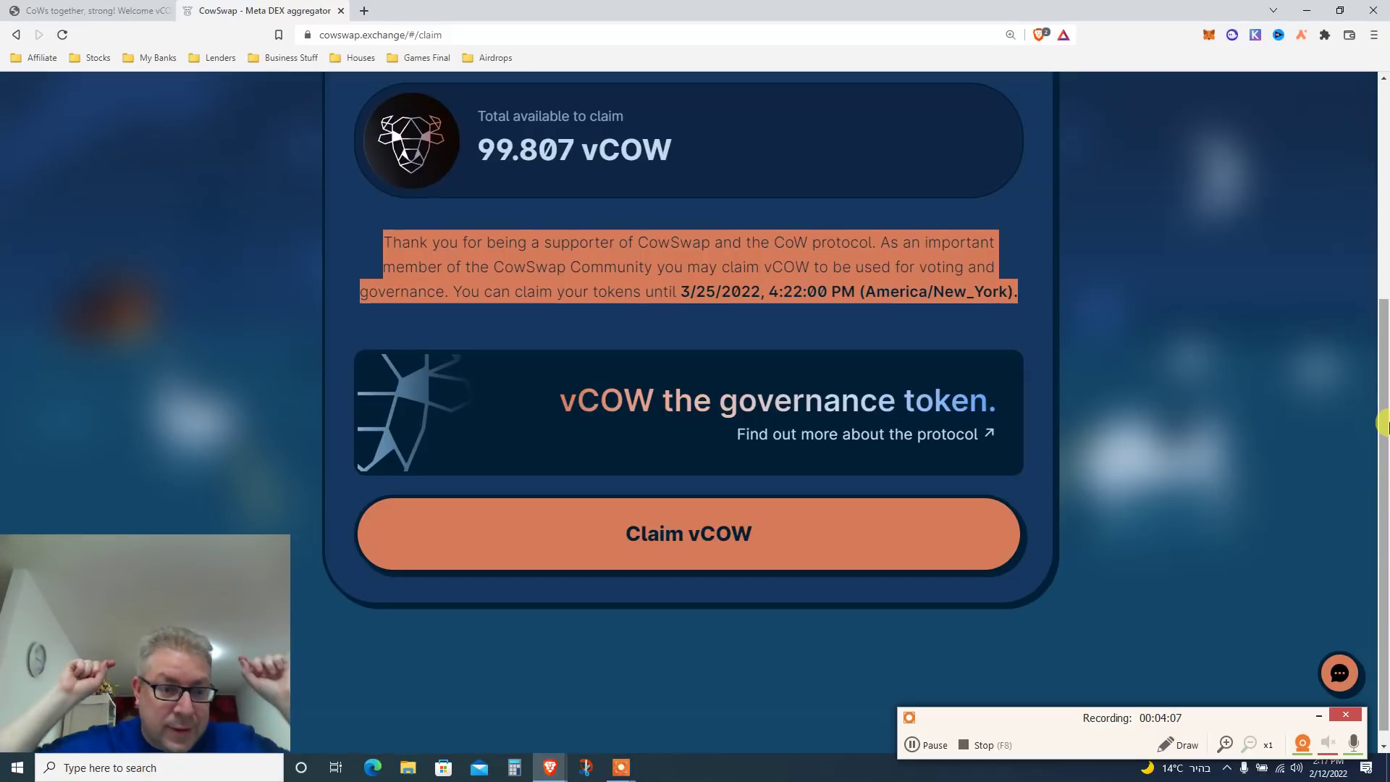
Step: Claim the 99.807 vCOW and confirm in MetaMask after reviewing the gas fee and total
left_click(793, 529)
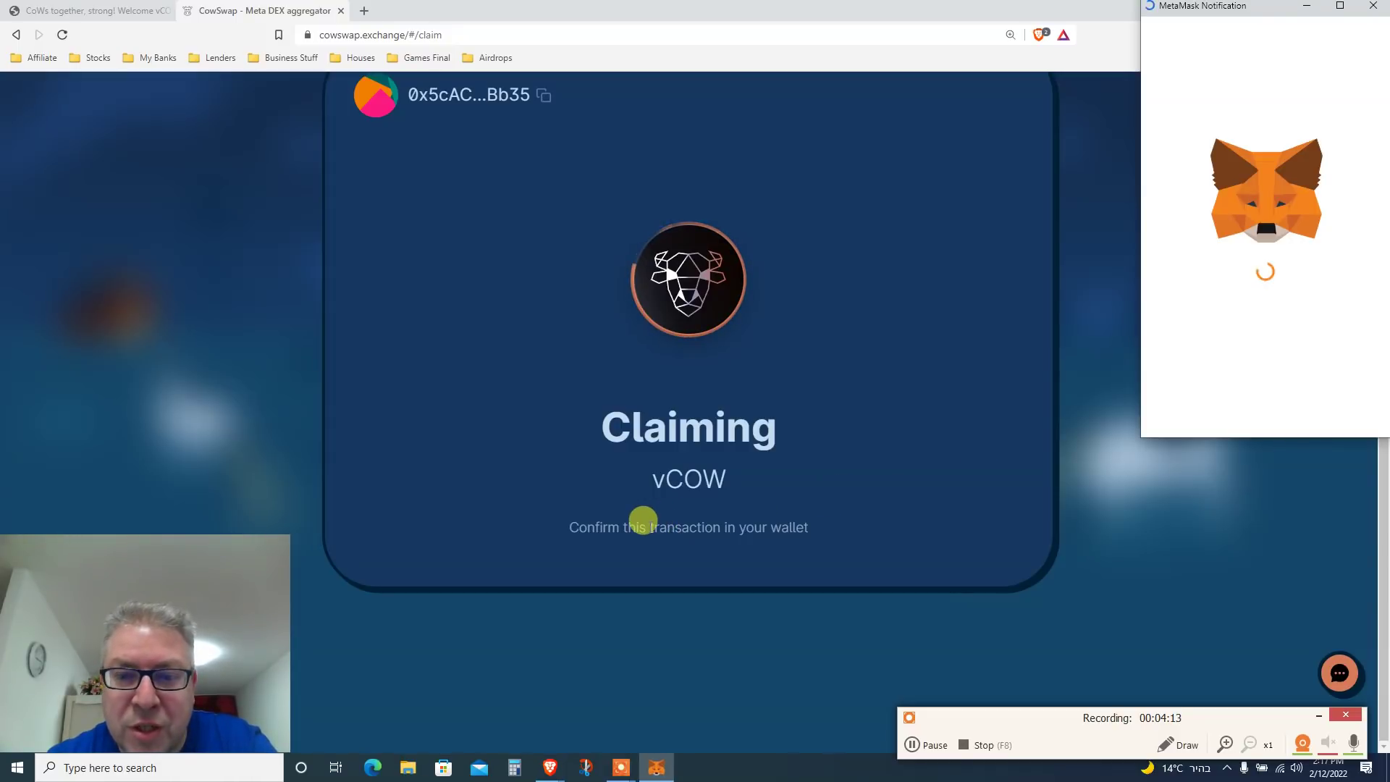
mouse_move(1214, 9)
left_mouse_down()
mouse_move(1037, 79)
mouse_move(987, 60)
left_mouse_up()
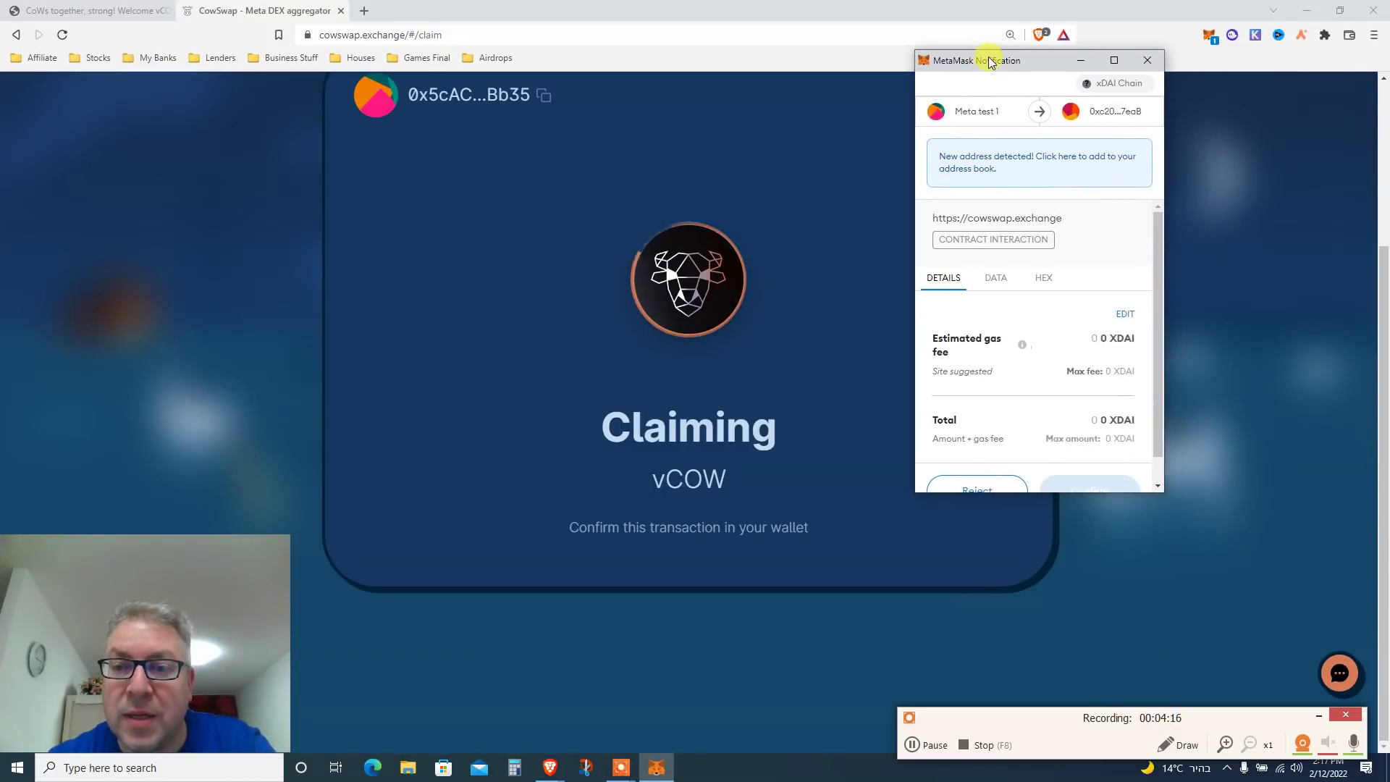
left_click(1158, 460)
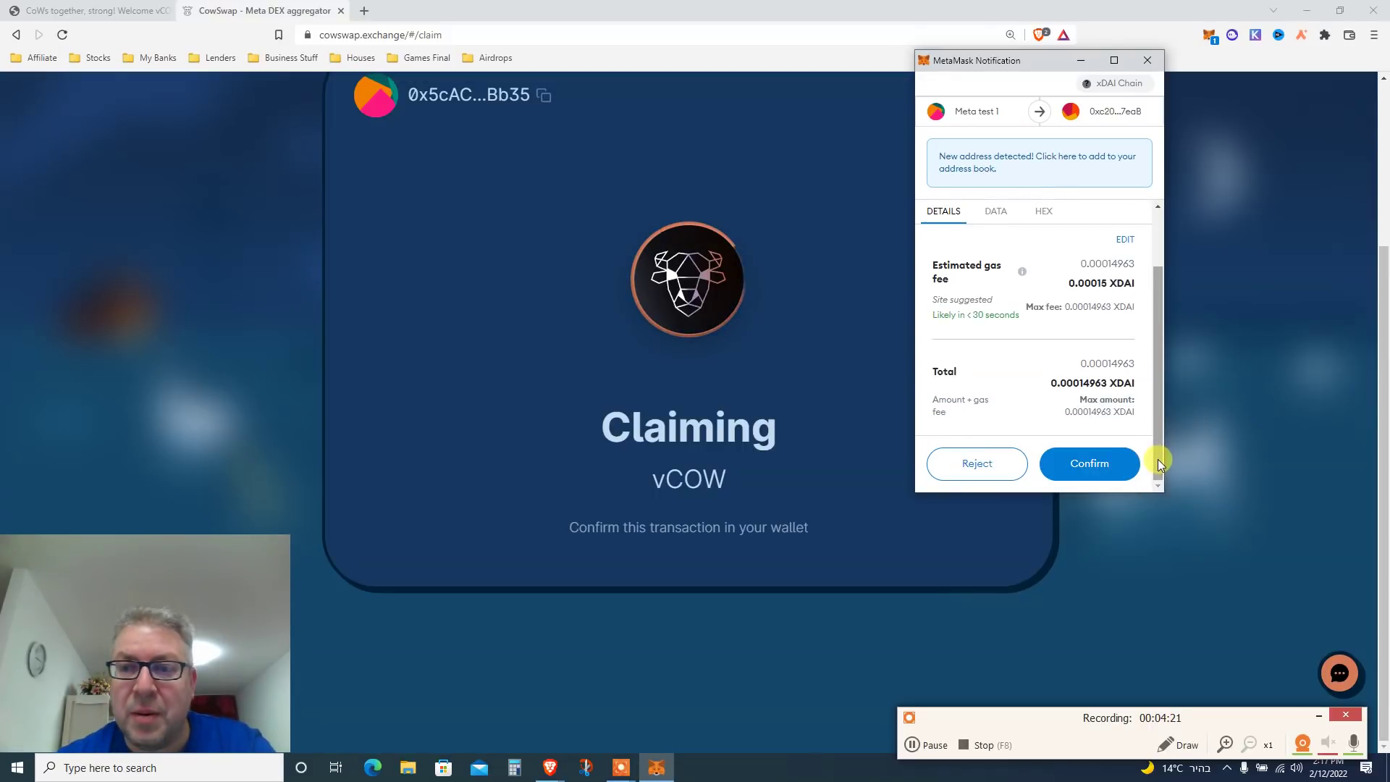
triple_click(1087, 380)
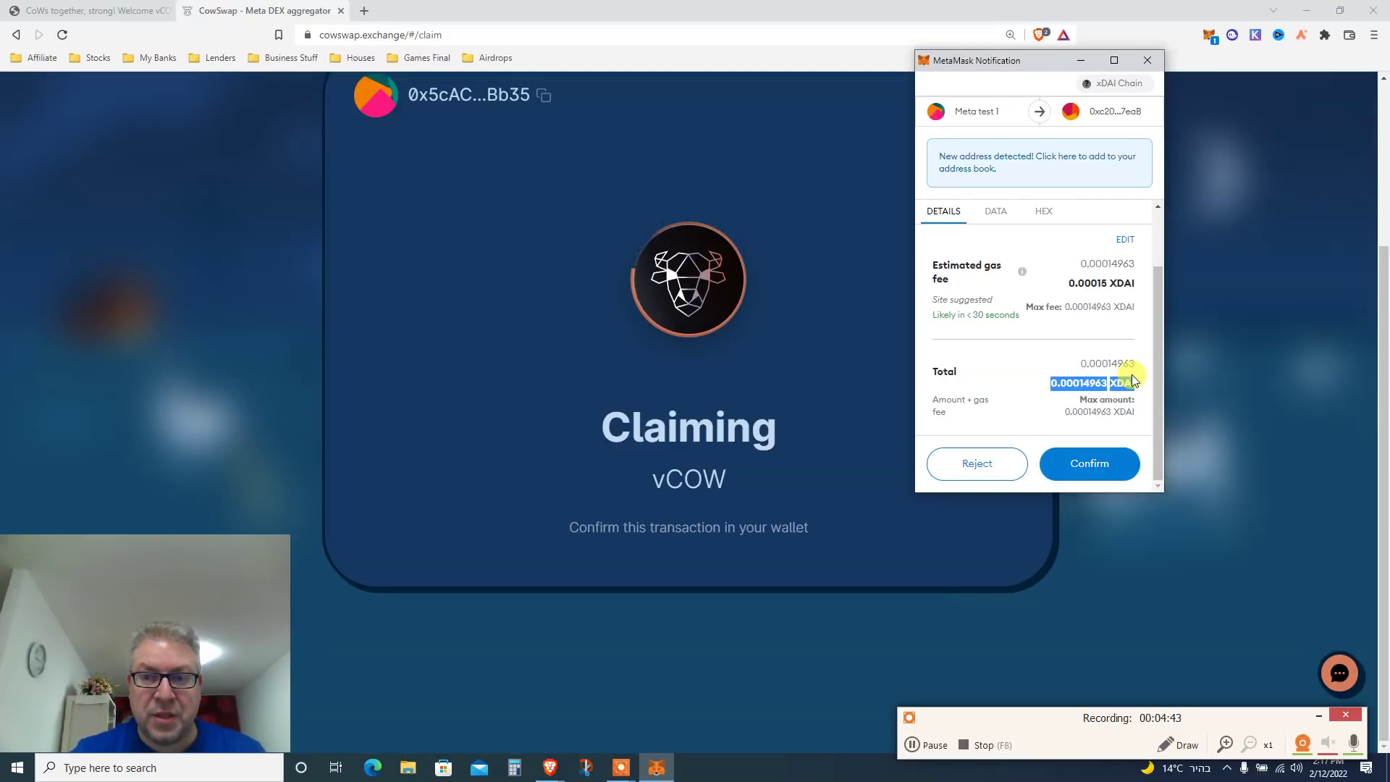
left_click(1089, 464)
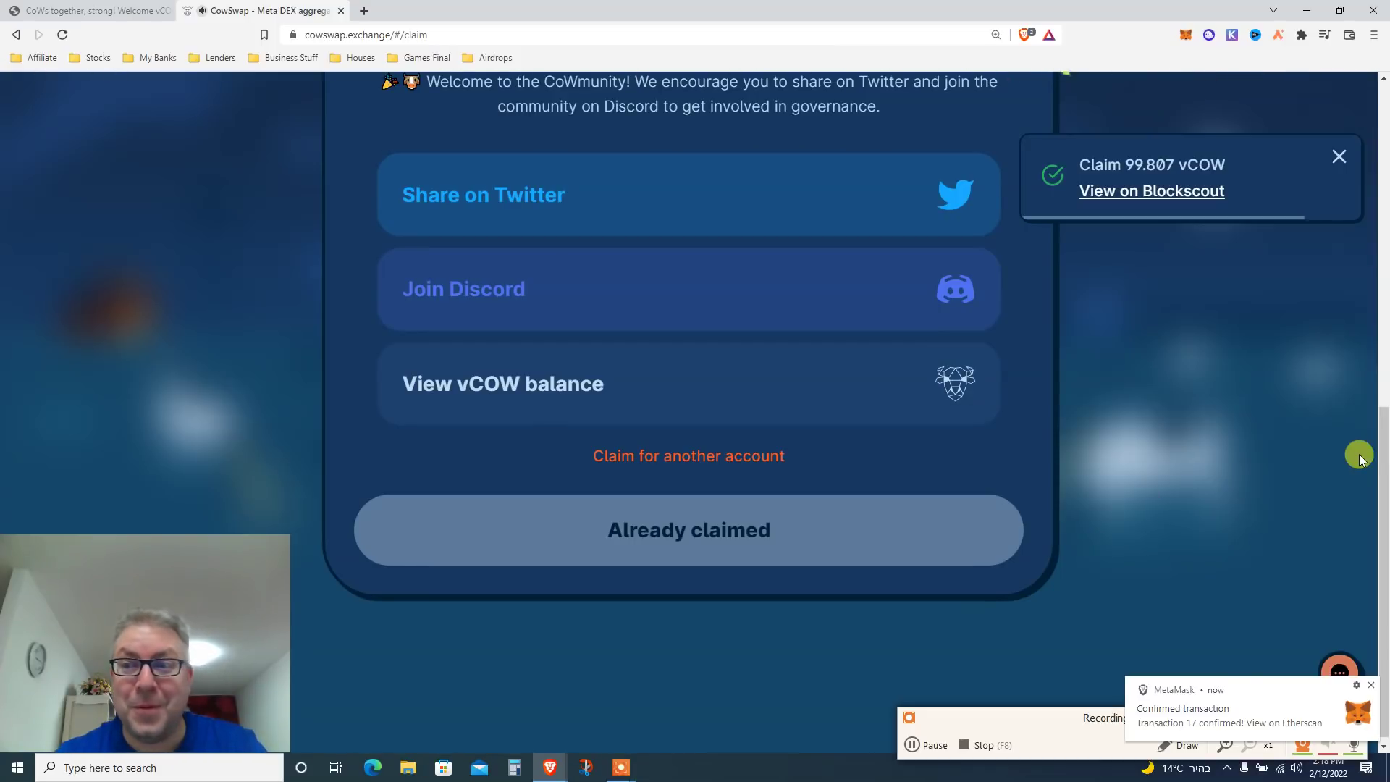
left_click_drag(1382, 415, 1352, 176)
scroll(1353, 177, "up", 1)
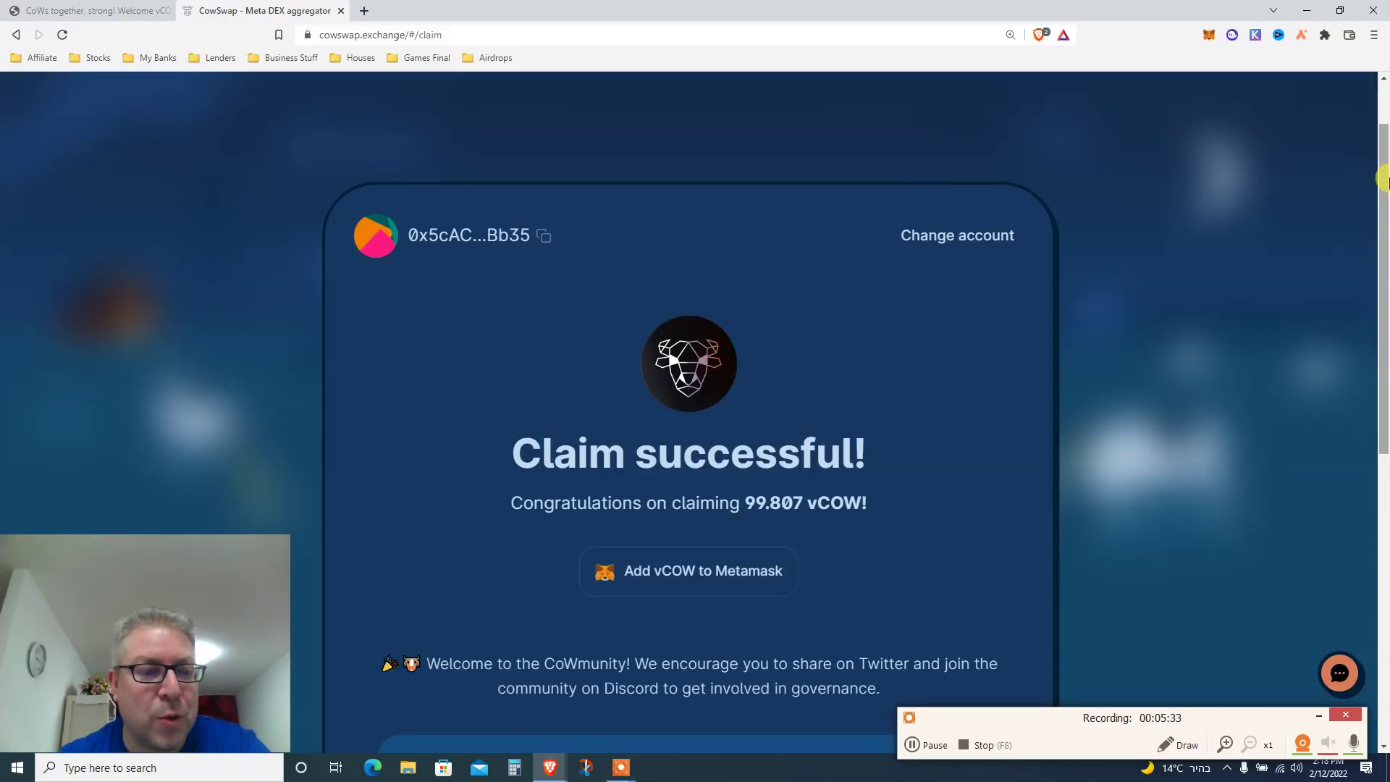
left_click_drag(1385, 179, 1181, 242)
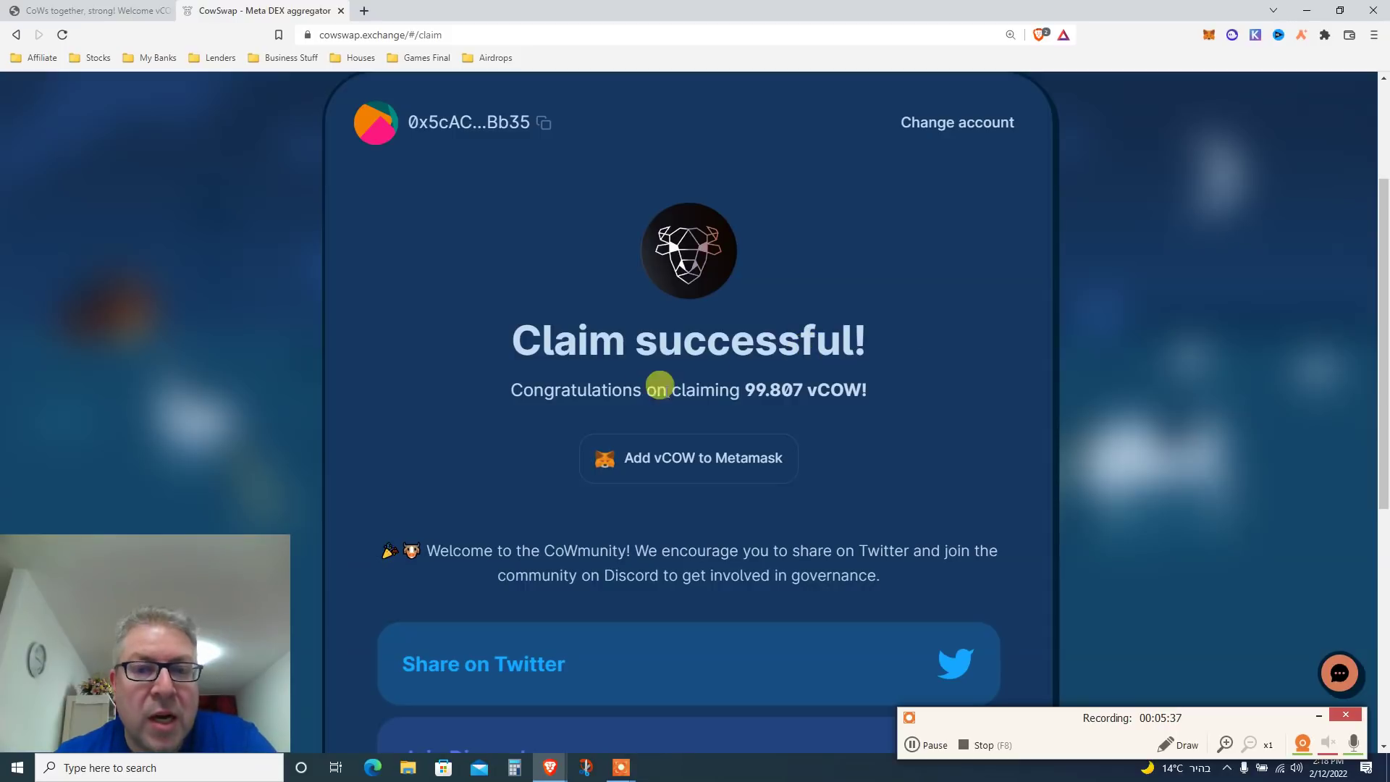
Step: Review the 'Claim successful!' card for 99.807 vCOW and highlight the CoWmunity welcome paragraph
triple_click(619, 390)
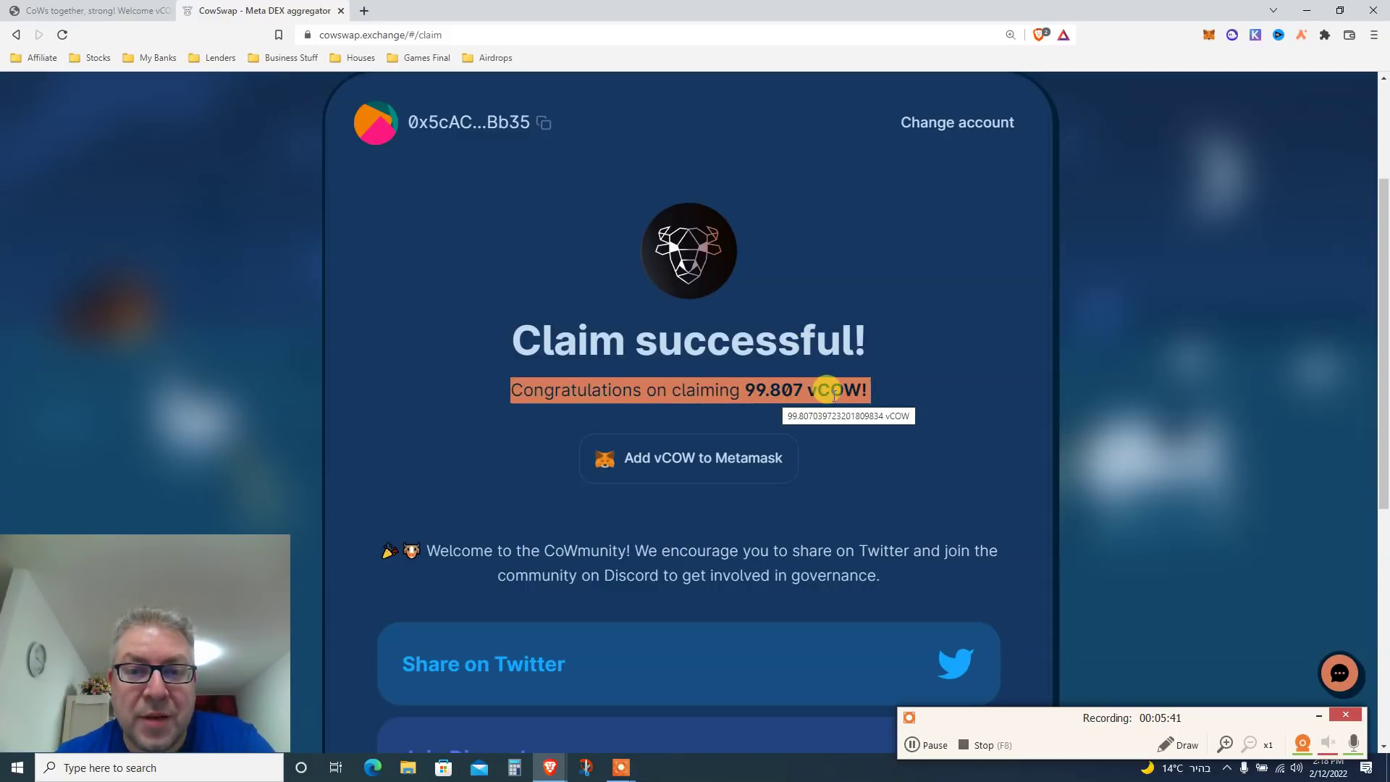
left_click(736, 457)
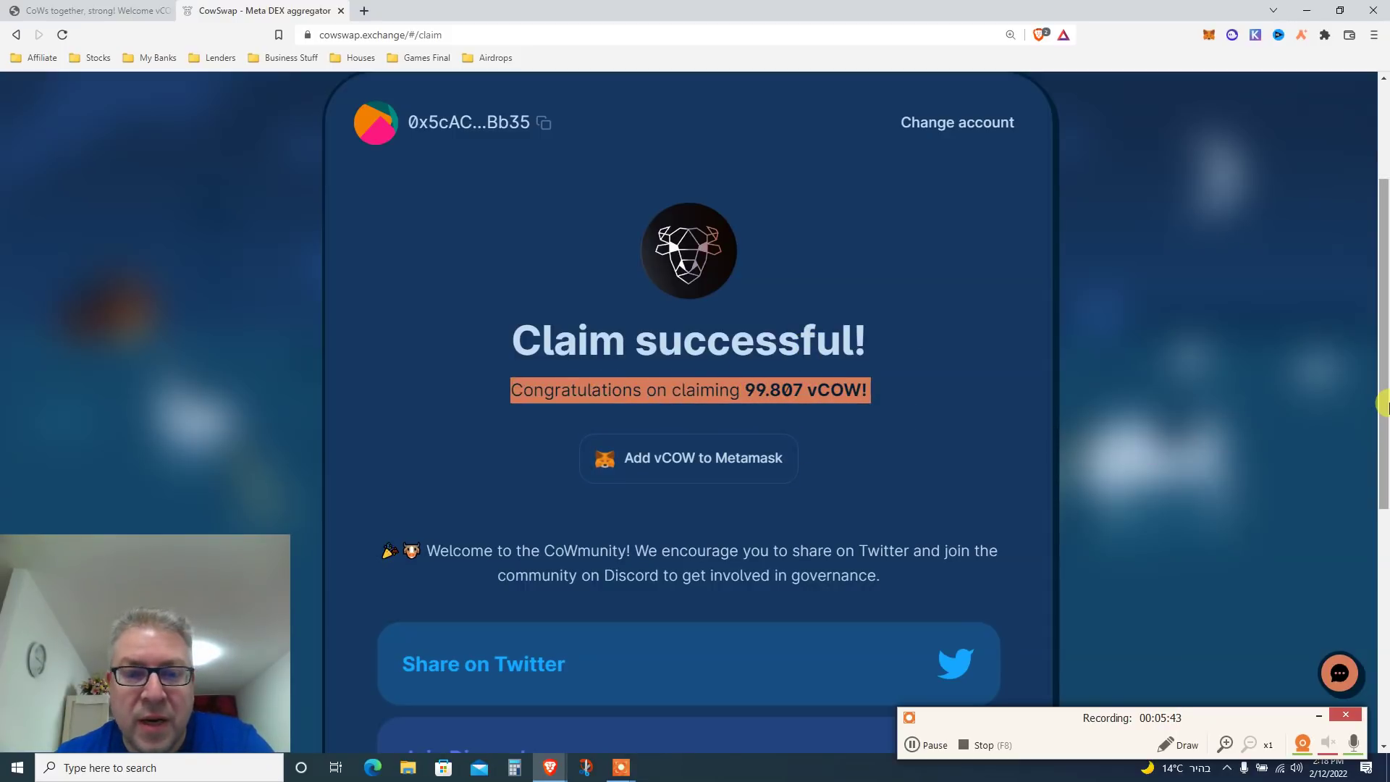
scroll(1381, 478, "down", 2)
scroll(836, 456, "down", 1)
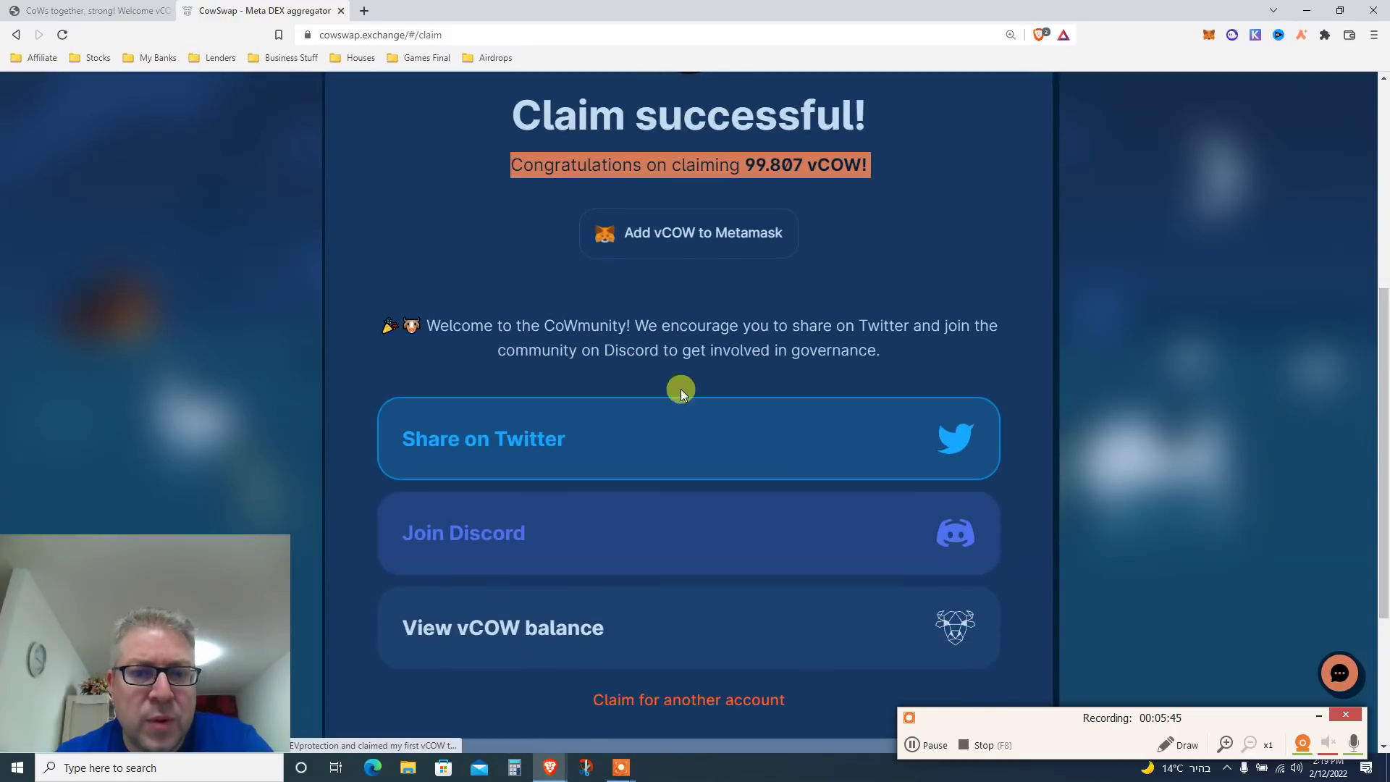
double_click(600, 325)
left_click(605, 327)
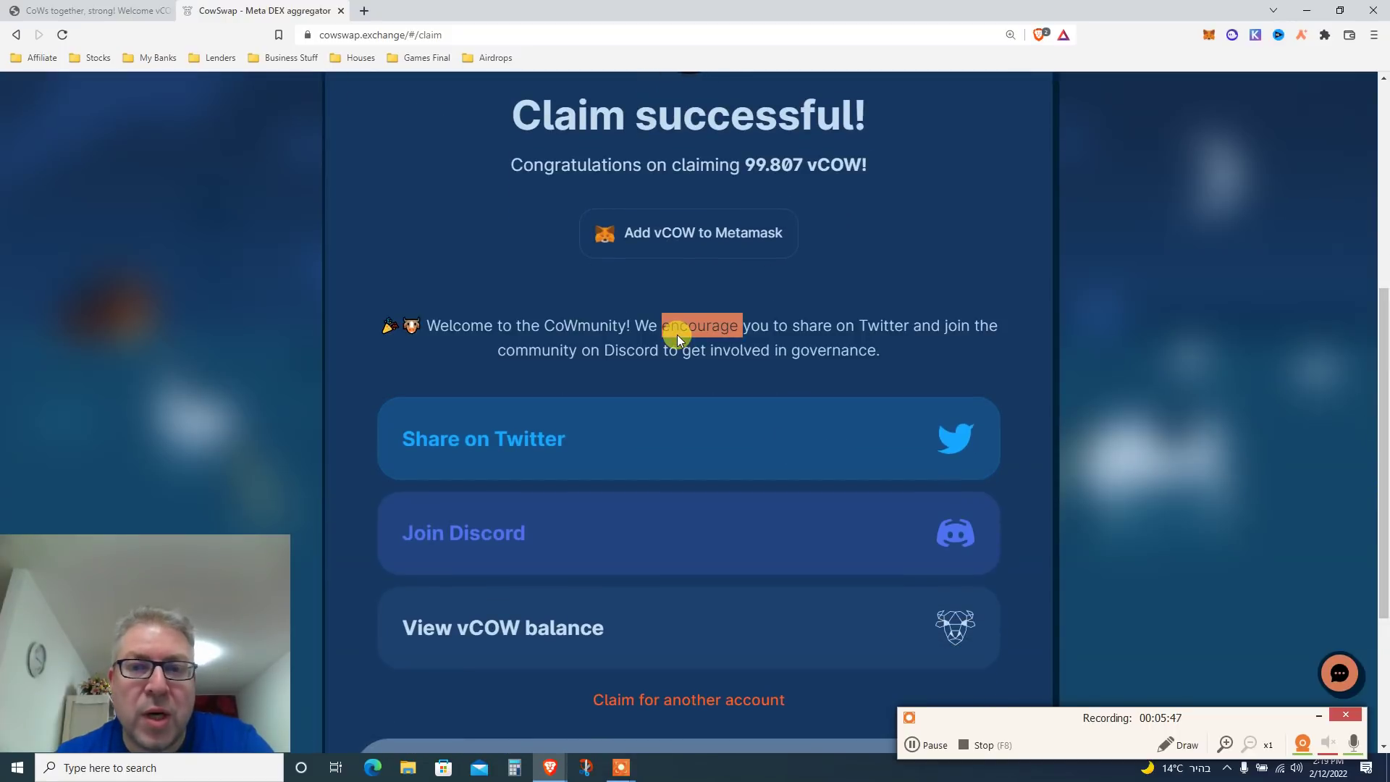
triple_click(677, 322)
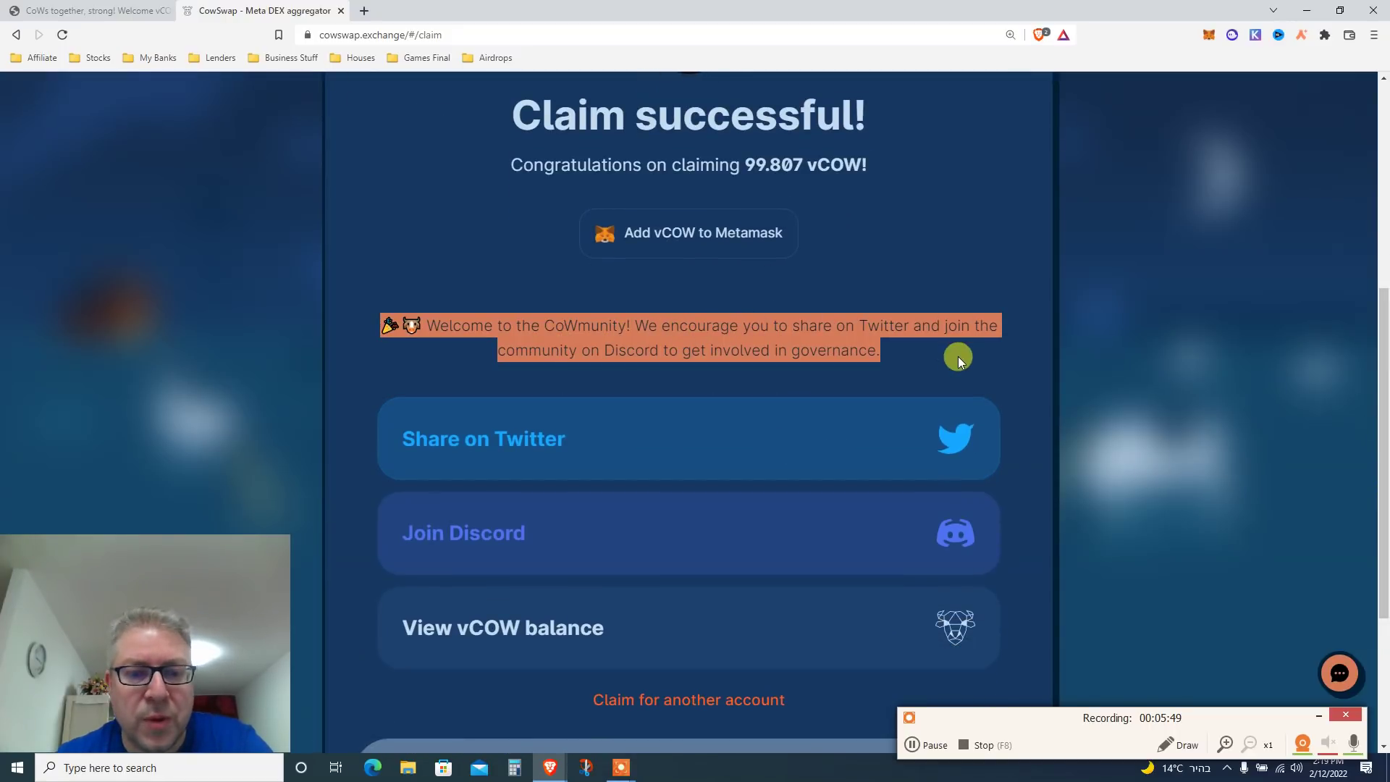
left_click_drag(1384, 441, 1384, 556)
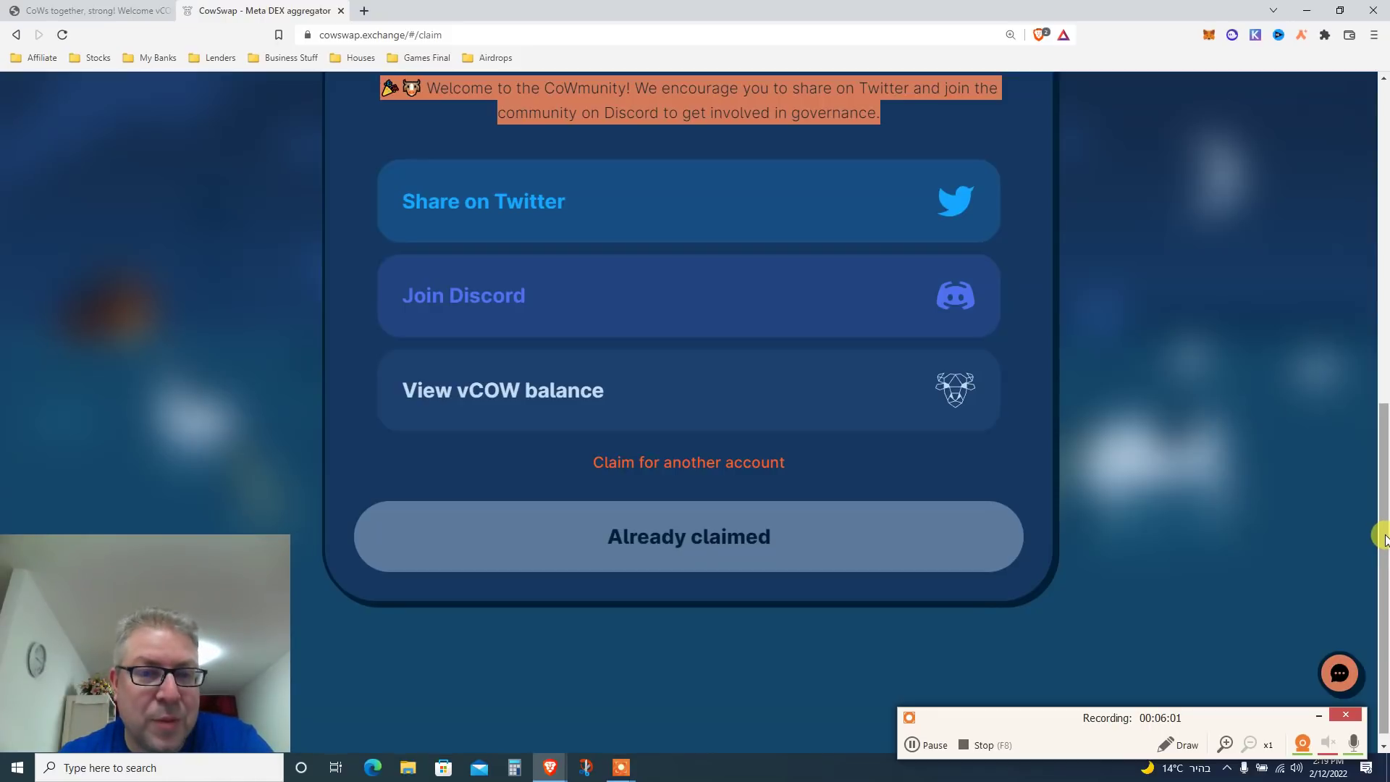
left_click_drag(1384, 537, 1335, 382)
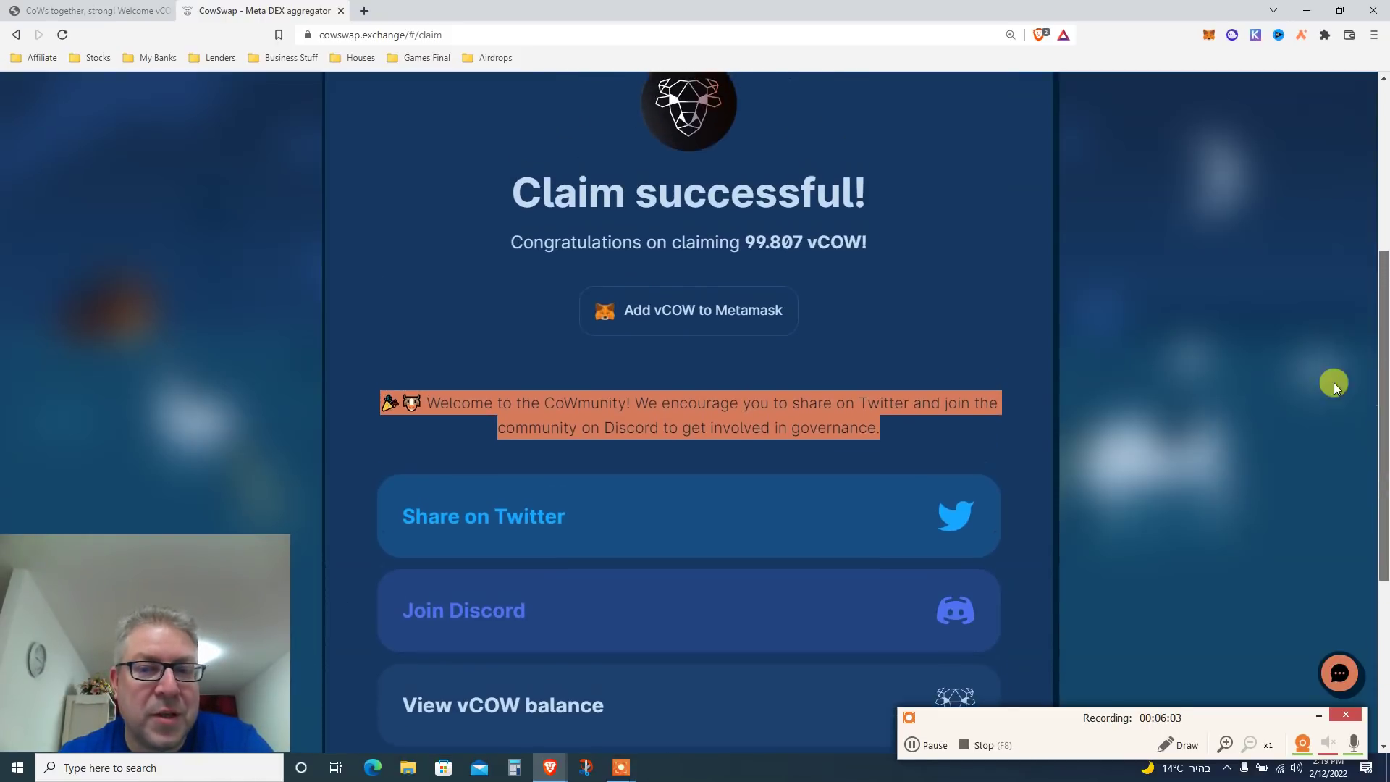
left_click(1294, 381)
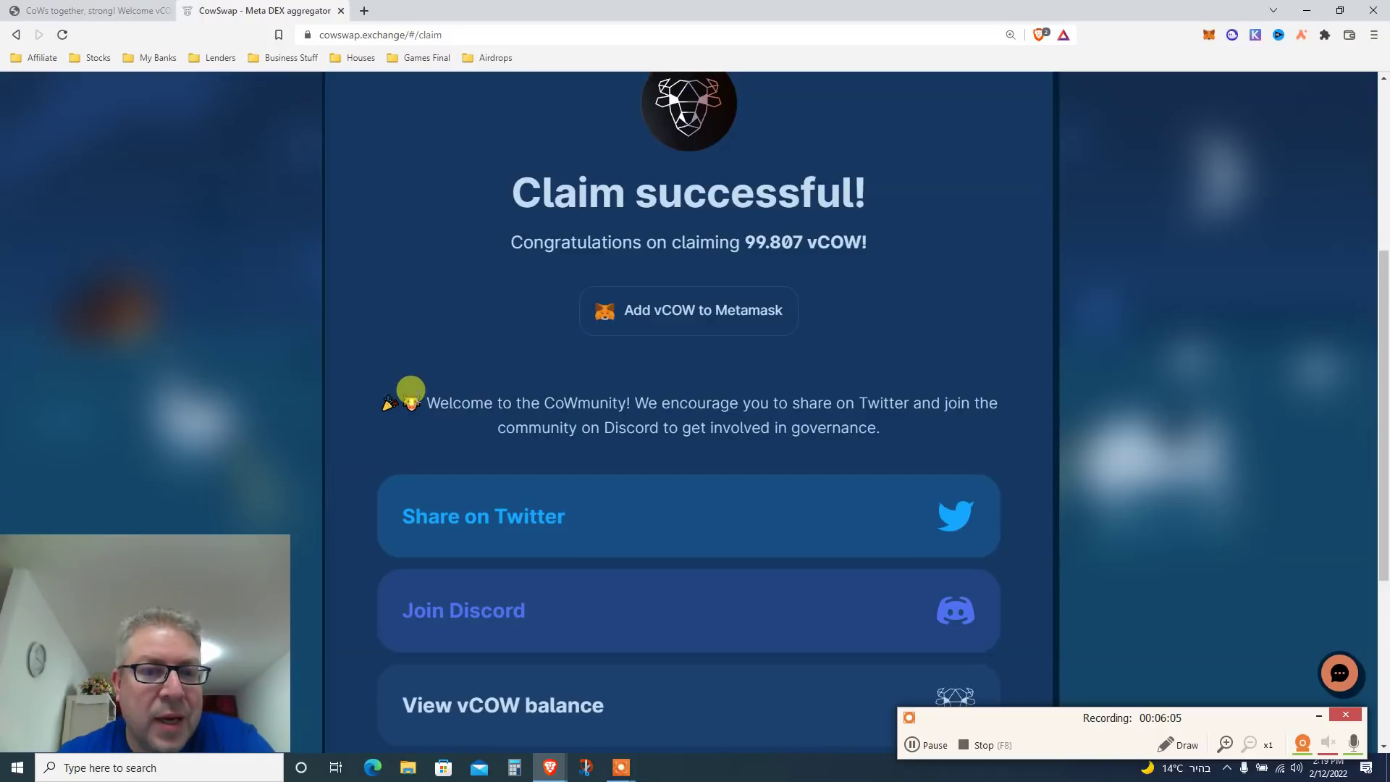
scroll(1363, 273, "up", 2)
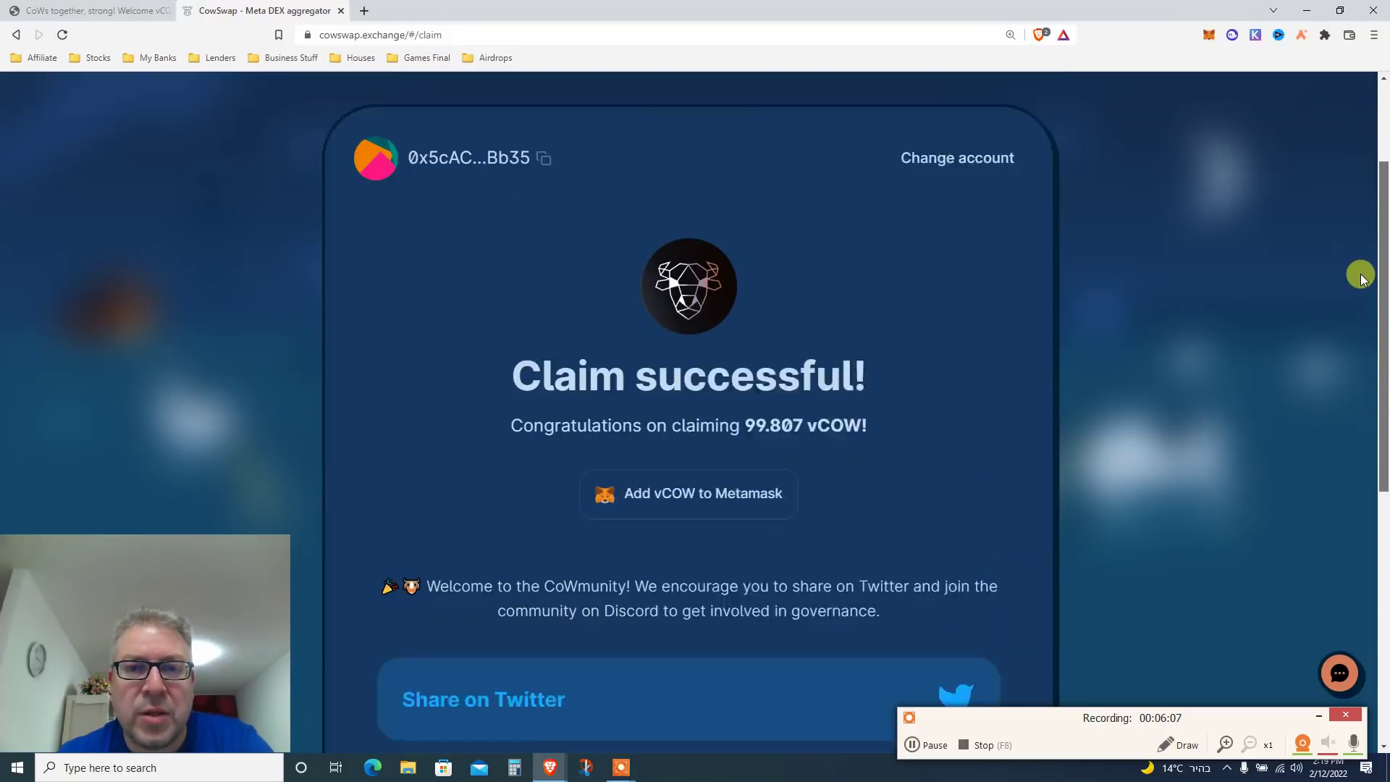
scroll(1359, 282, "down", 3)
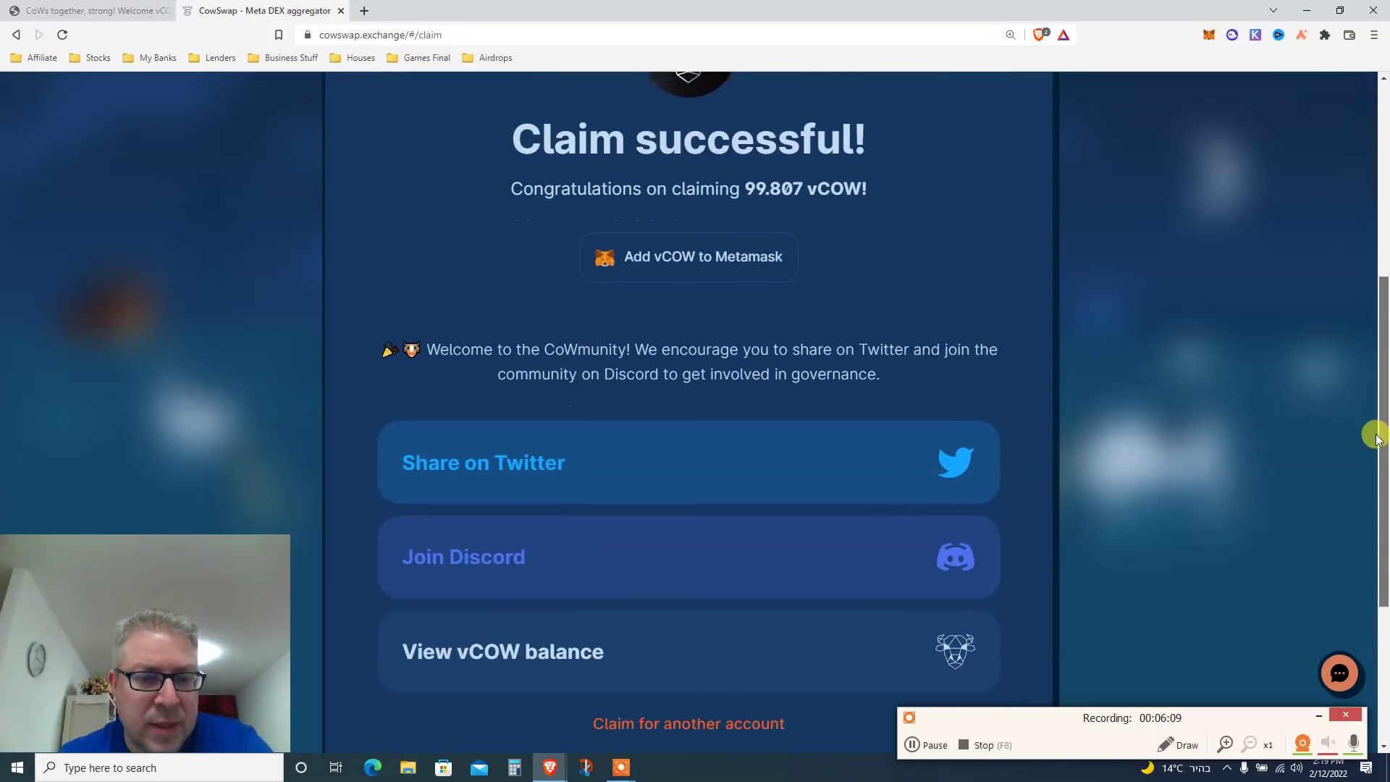
scroll(1377, 438, "down", 1)
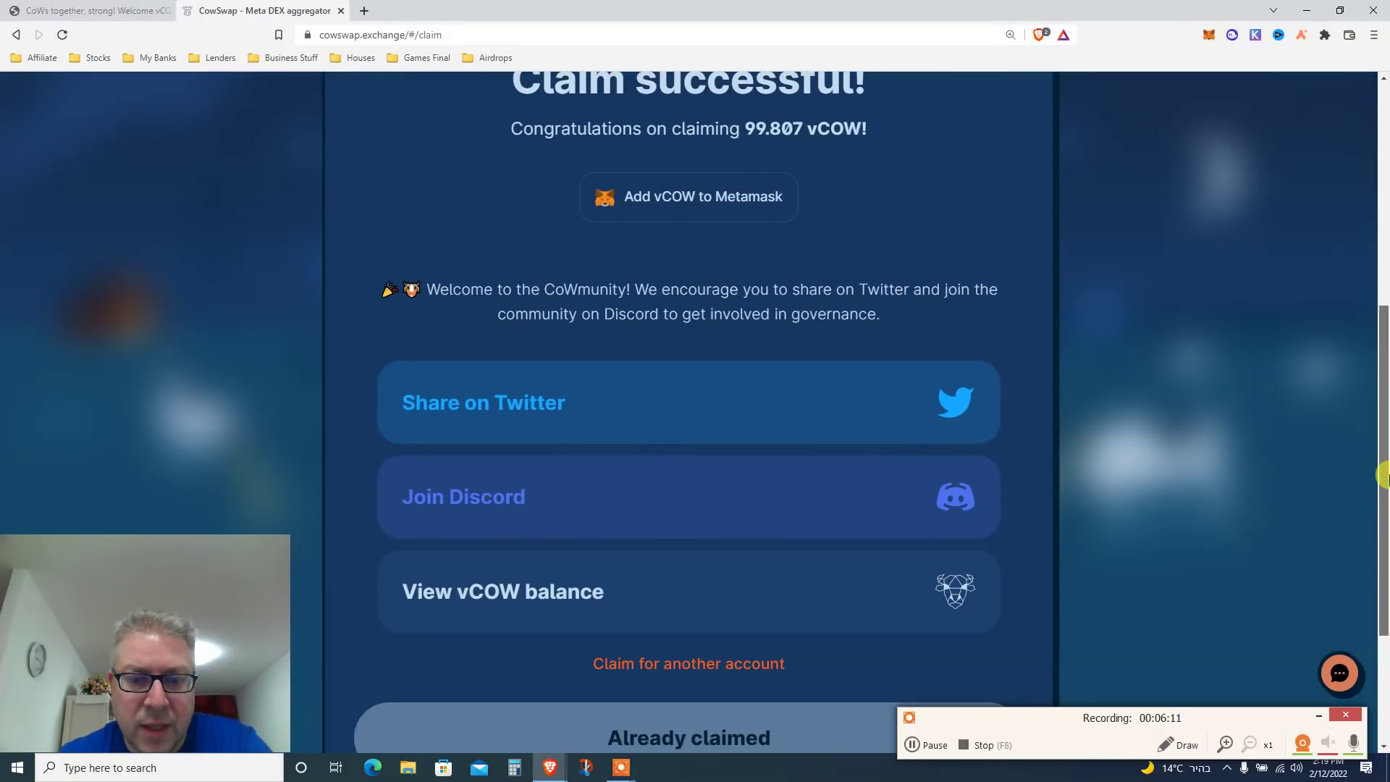
scroll(1382, 476, "down", 2)
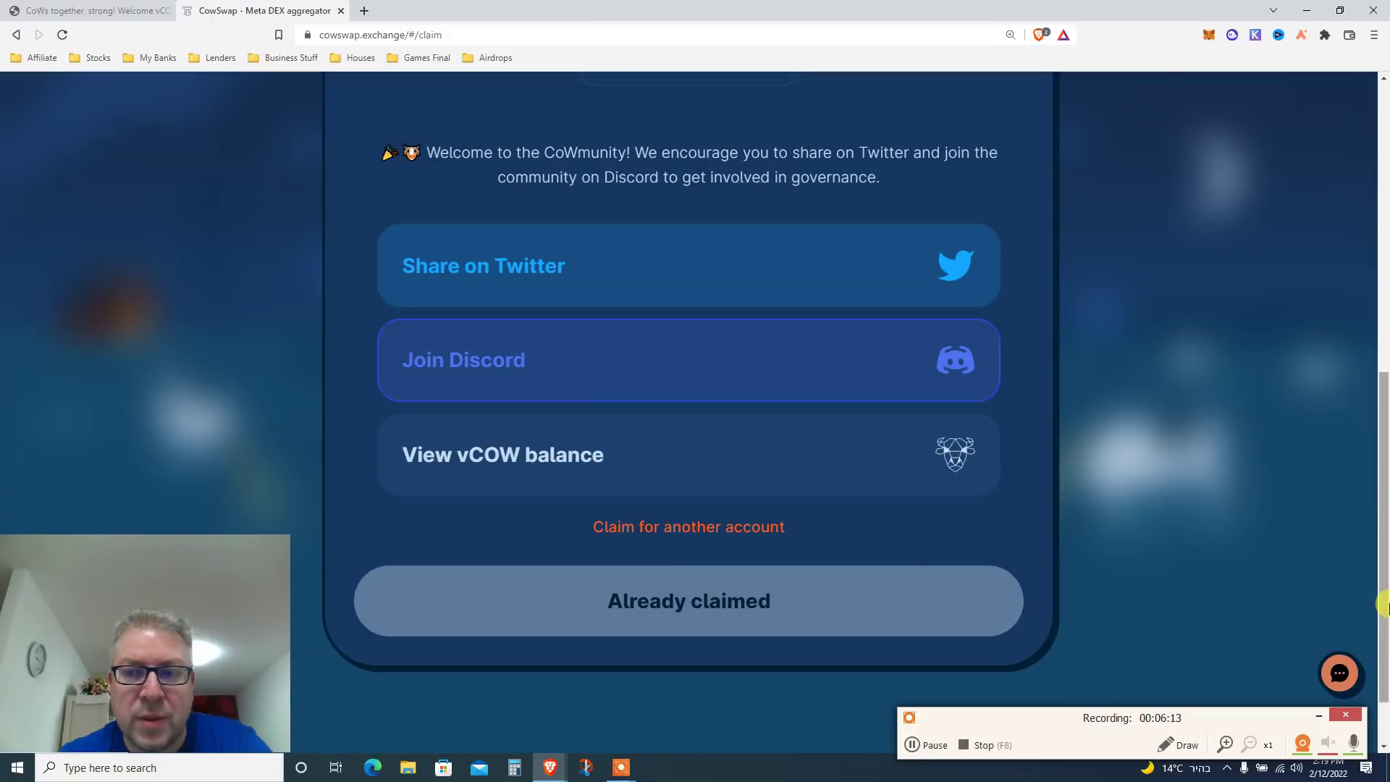
left_click_drag(1385, 607, 1323, 462)
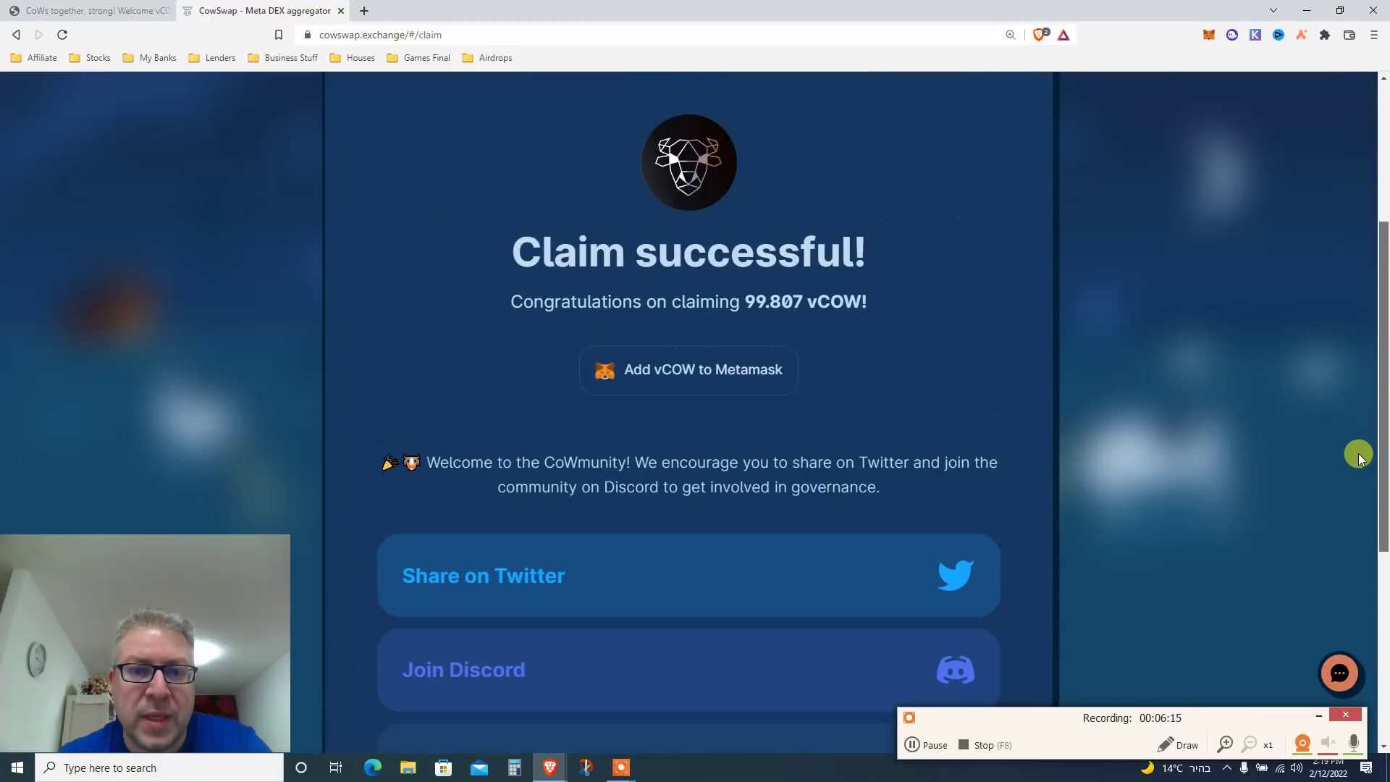
Step: Import vCOW into MetaMask with 'Add vCOW to Metamask' and approve it with 'Add Token'
left_click(640, 376)
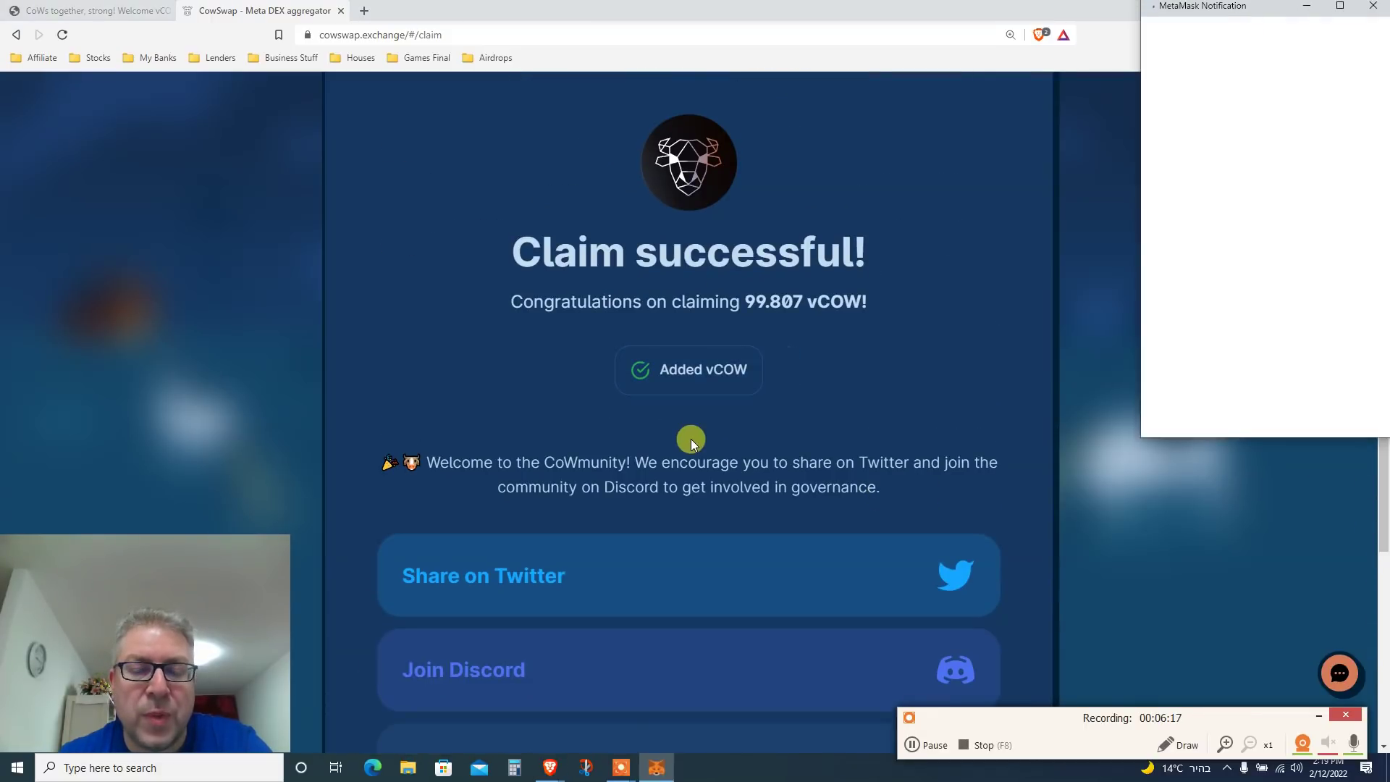
left_click_drag(1208, 6, 987, 102)
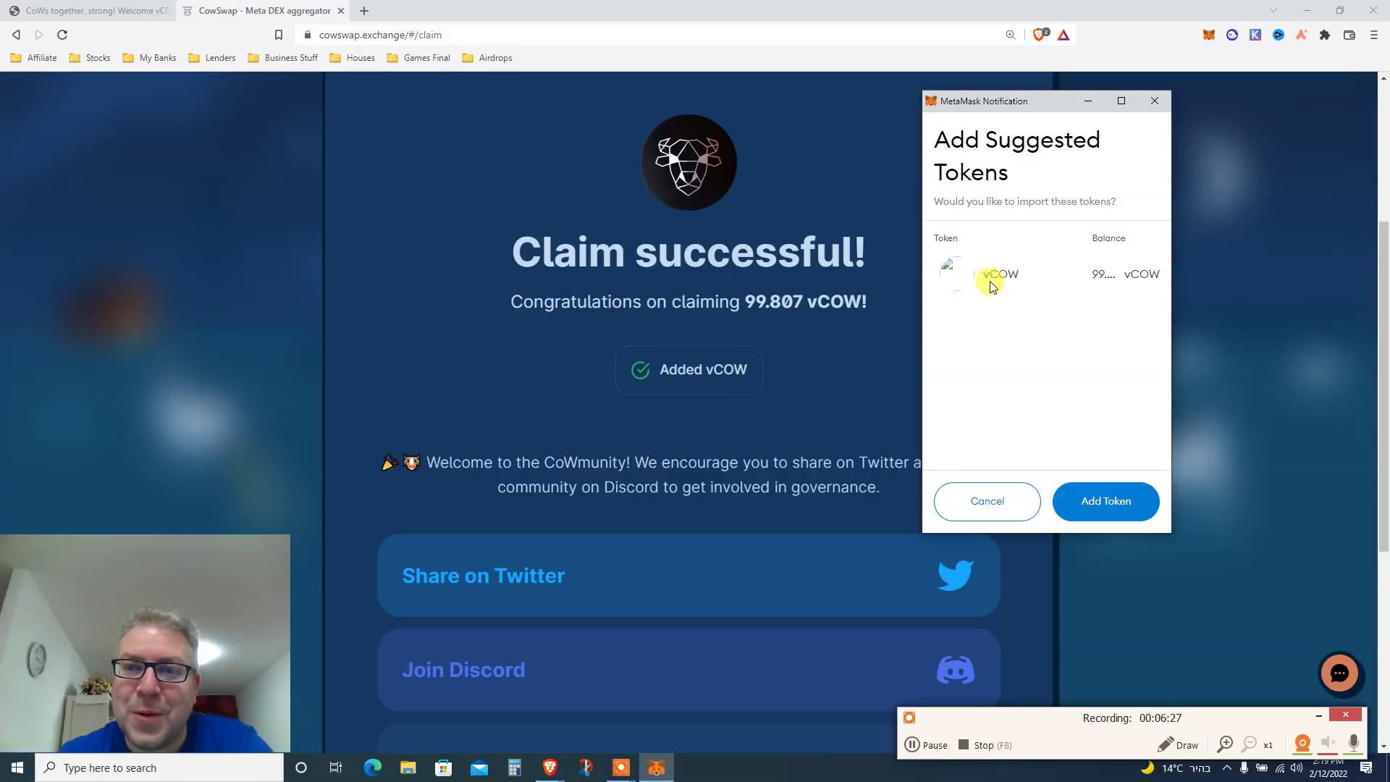
left_click(1123, 514)
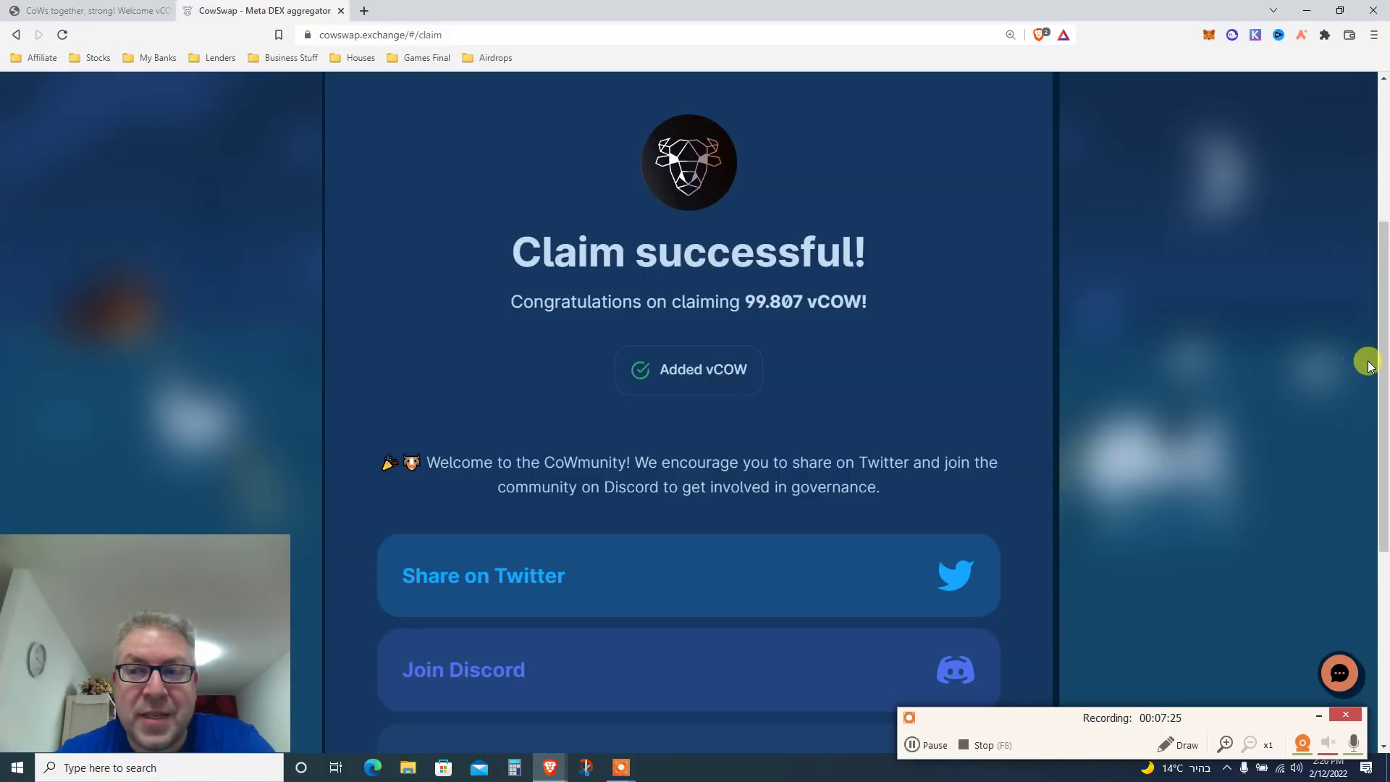
mouse_move(1384, 365)
left_mouse_down()
mouse_move(1385, 477)
mouse_move(1356, 186)
left_mouse_up()
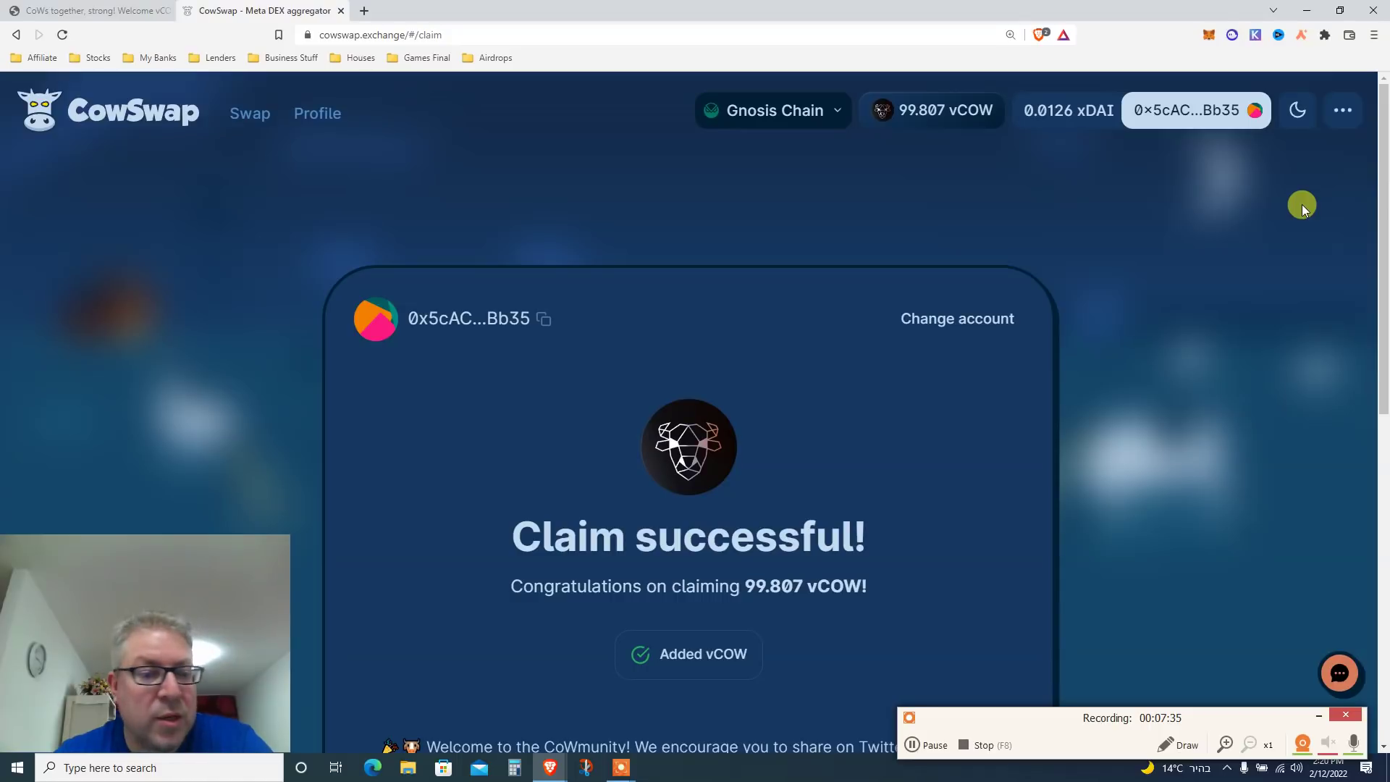
Step: Check that MetaMask's Assets list and vCOW details show 99.807 vCOW, then close the wallet
left_click(1207, 39)
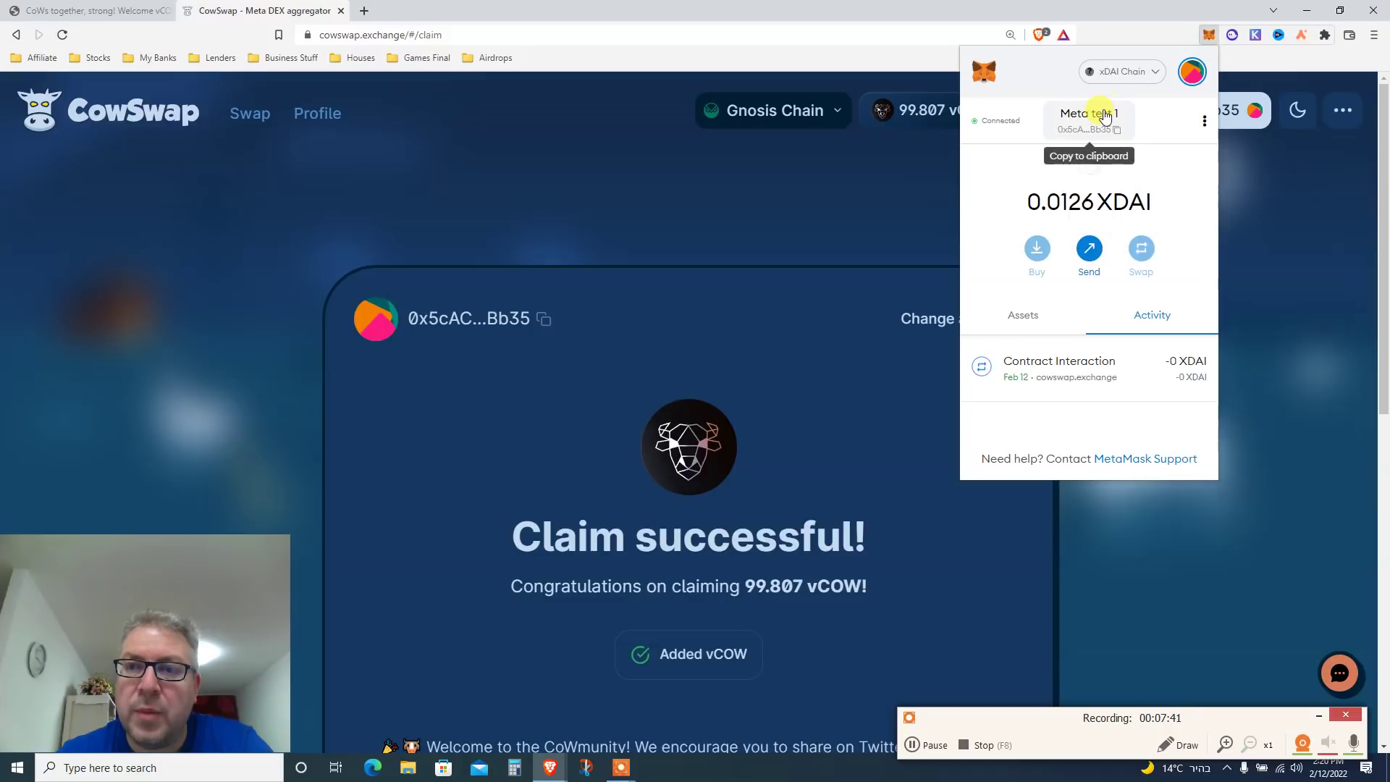
left_click(1023, 318)
scroll(991, 223, "down", 1)
scroll(990, 222, "down", 1)
scroll(991, 222, "down", 1)
scroll(991, 222, "down", 1)
scroll(991, 222, "down", 1)
scroll(991, 222, "down", 1)
scroll(991, 222, "down", 1)
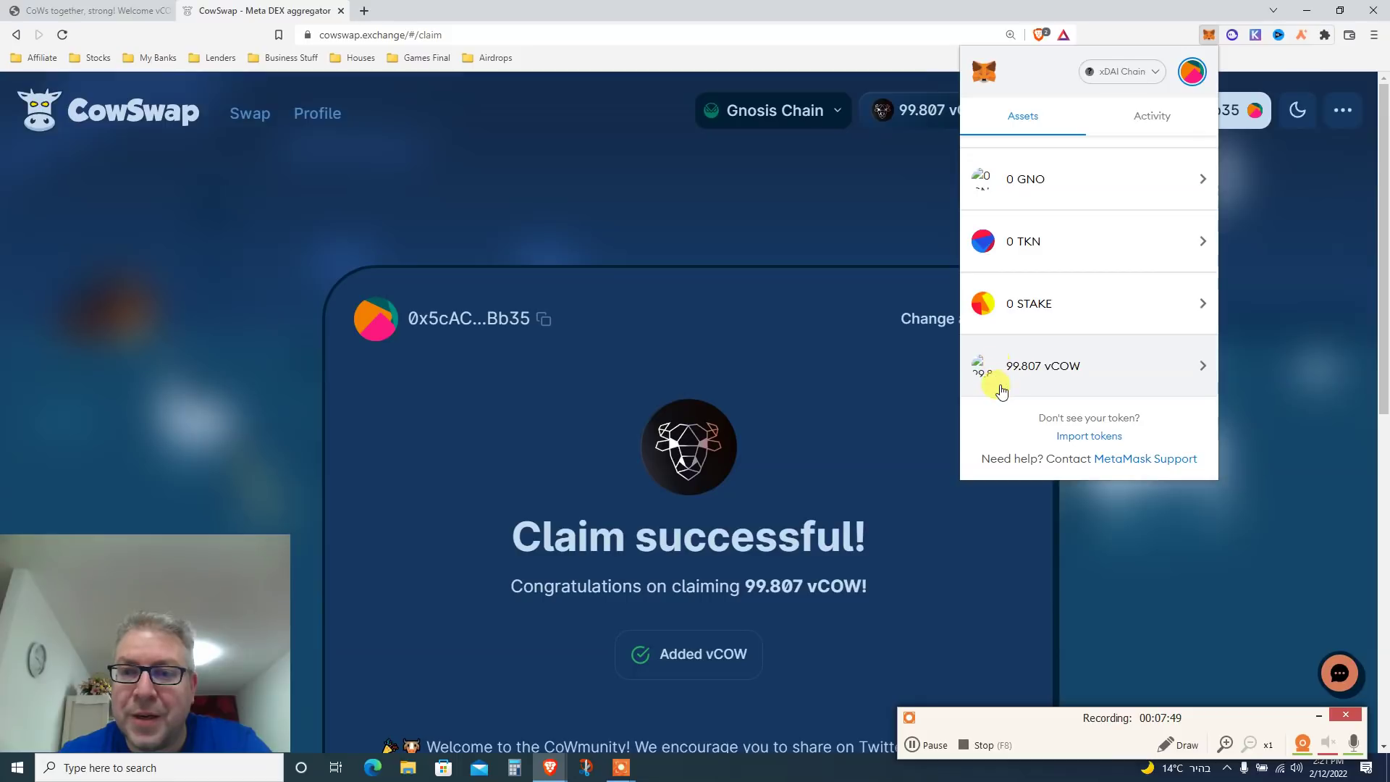
left_click(1056, 366)
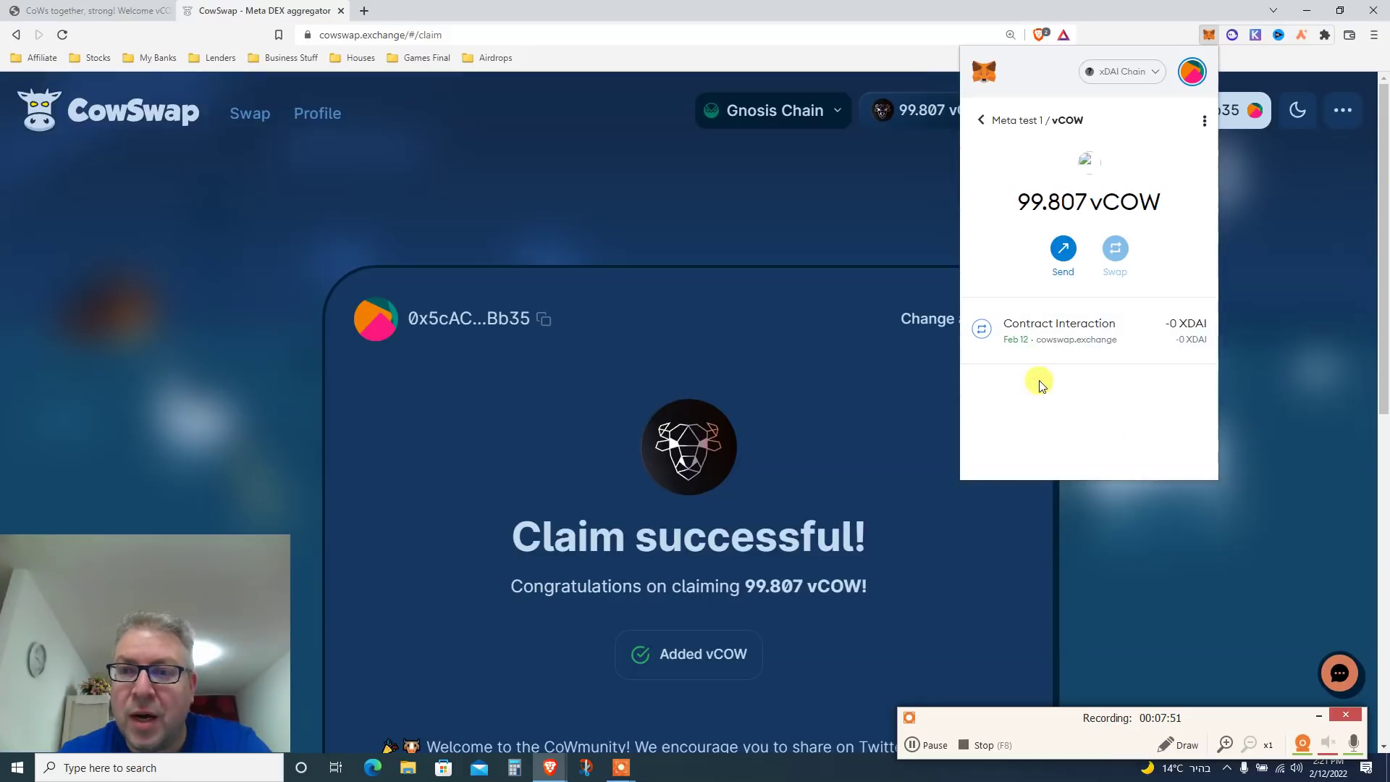
left_click(444, 221)
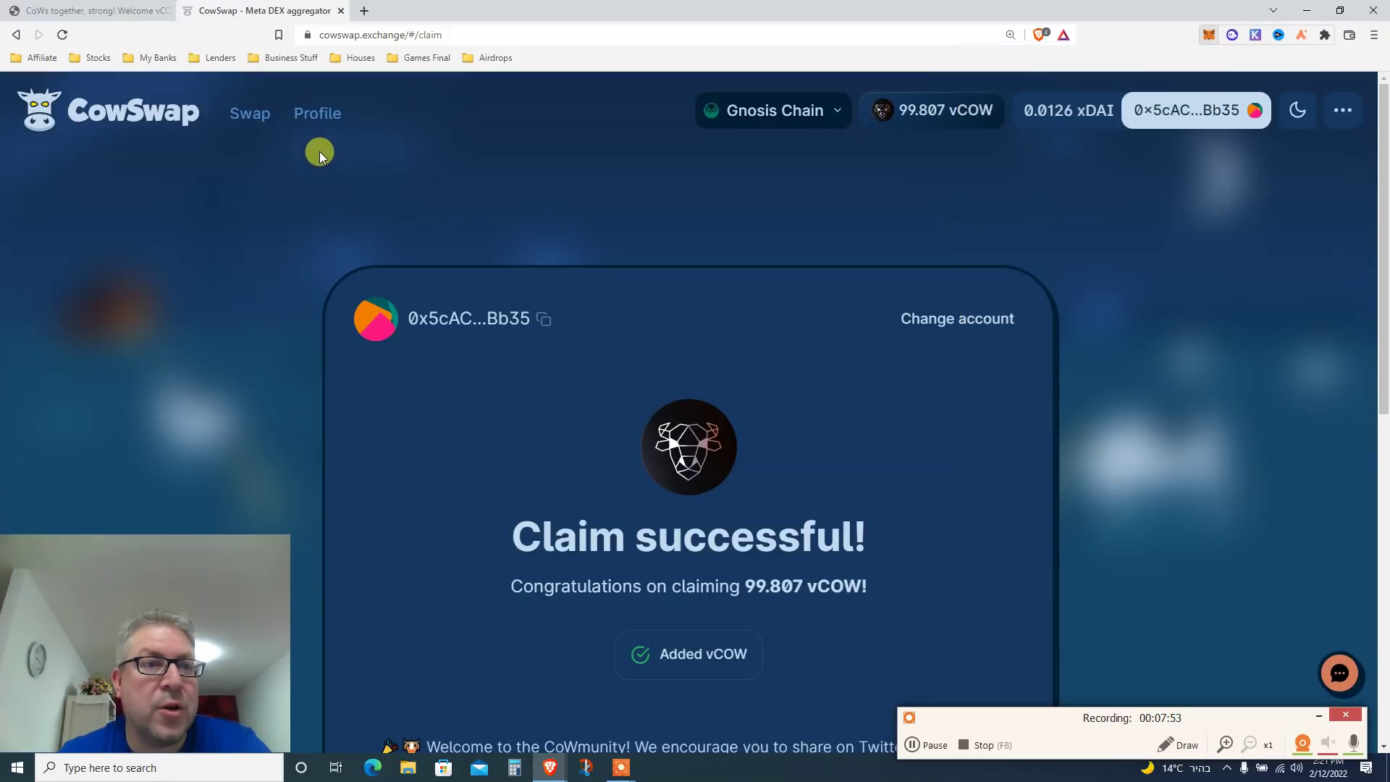
Step: On the swap page, pick vCOW to sell and WXDAI to buy, then select the sell amount
left_click(250, 116)
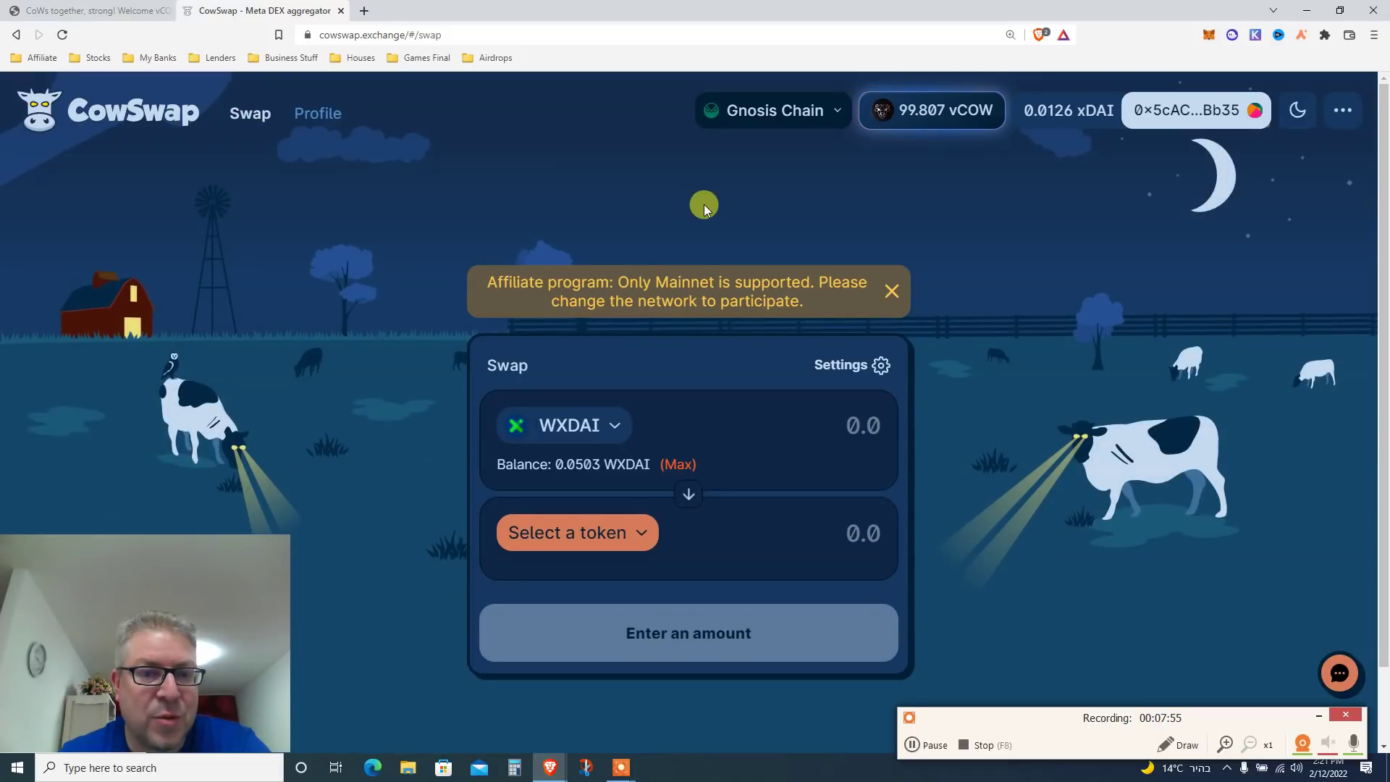
left_click(540, 435)
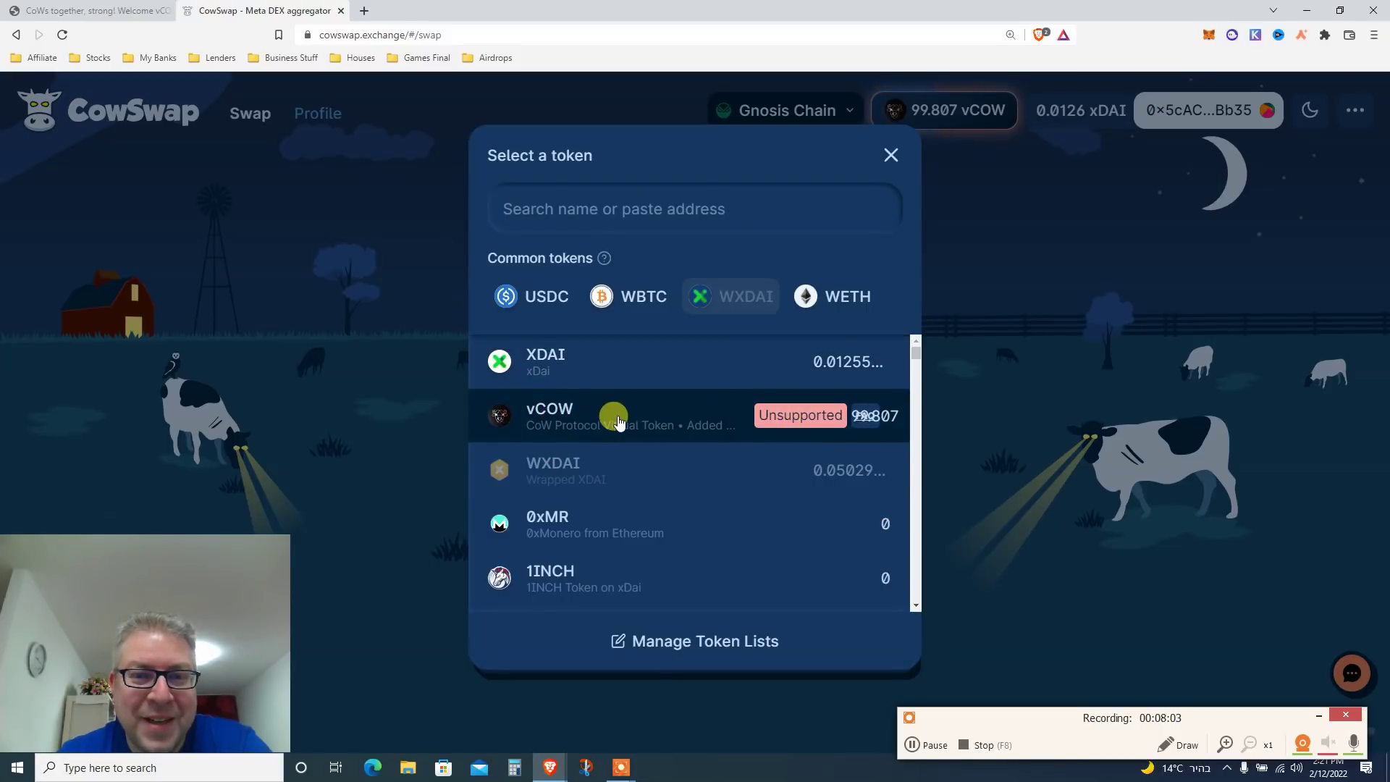
left_click(543, 416)
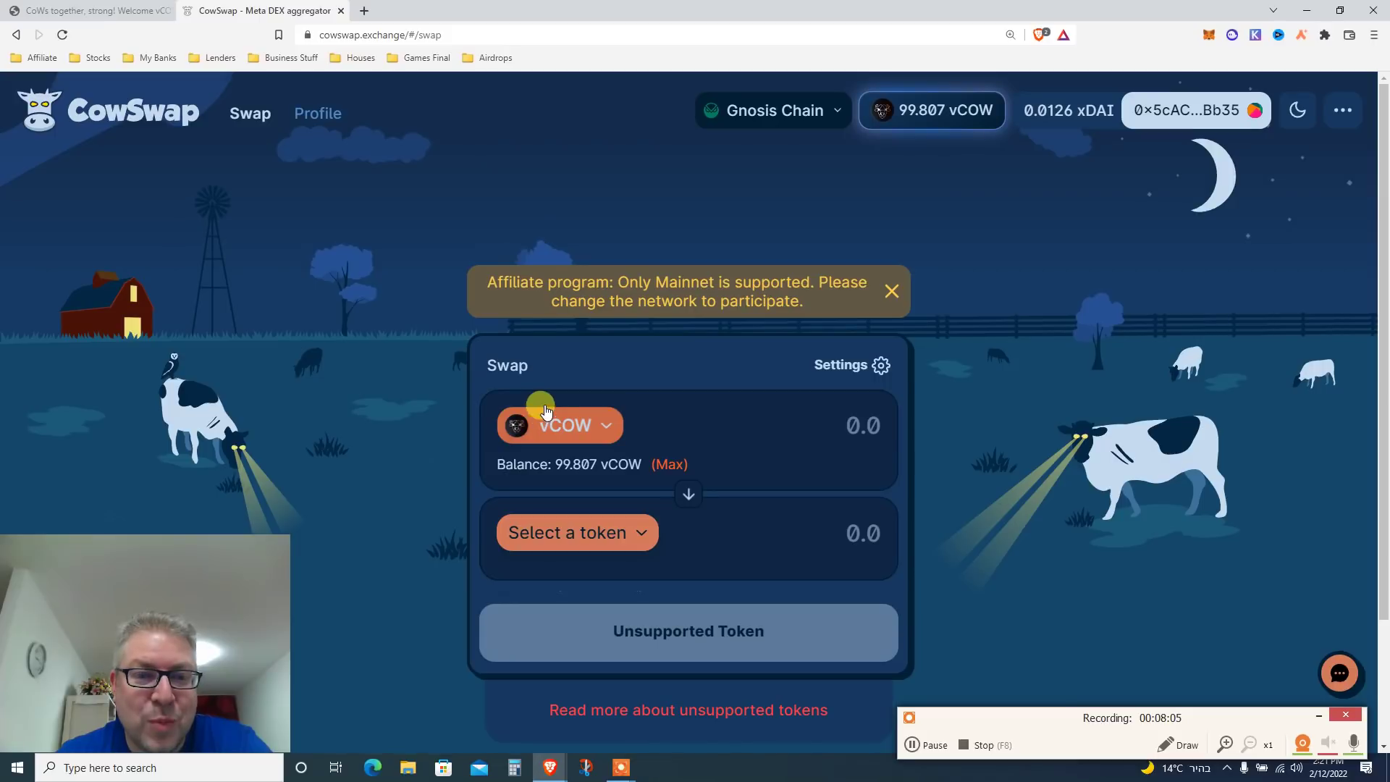
left_click(614, 418)
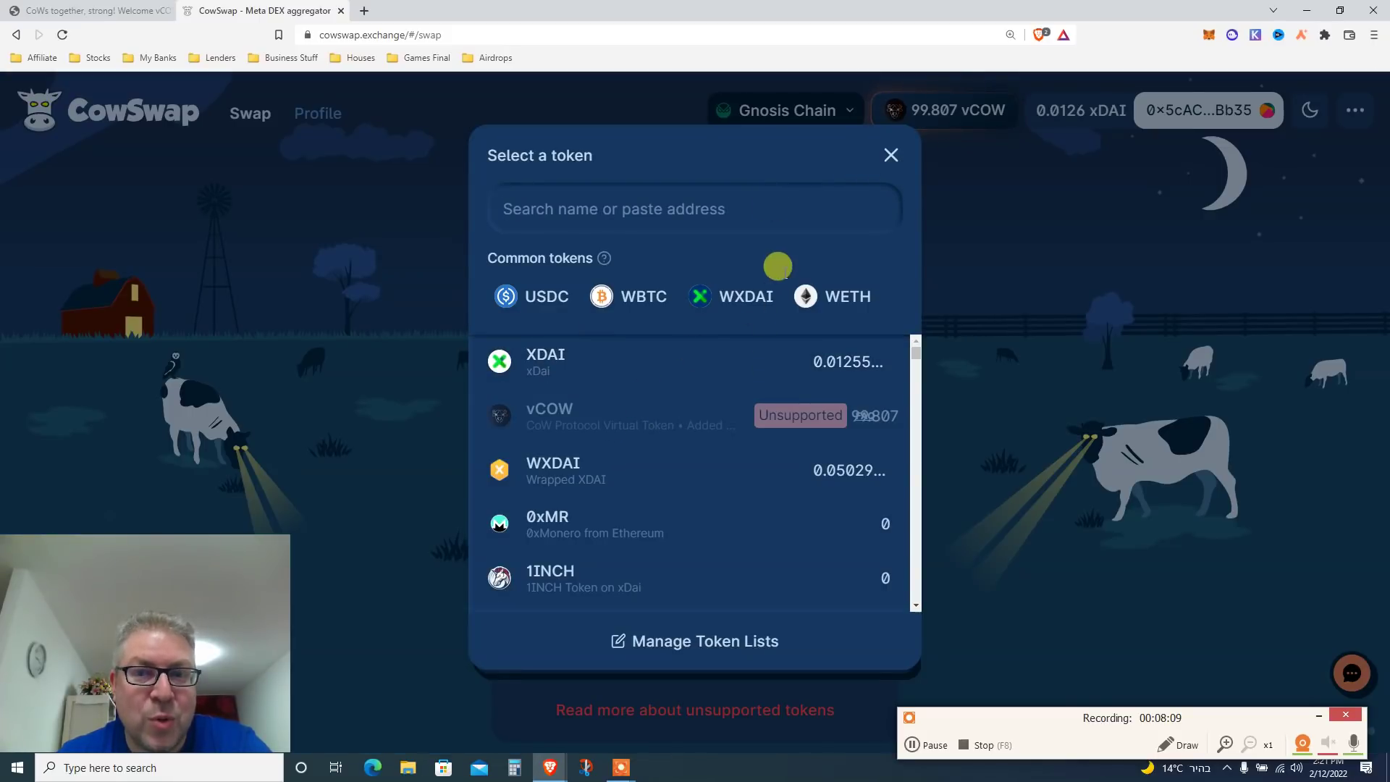
left_click(888, 154)
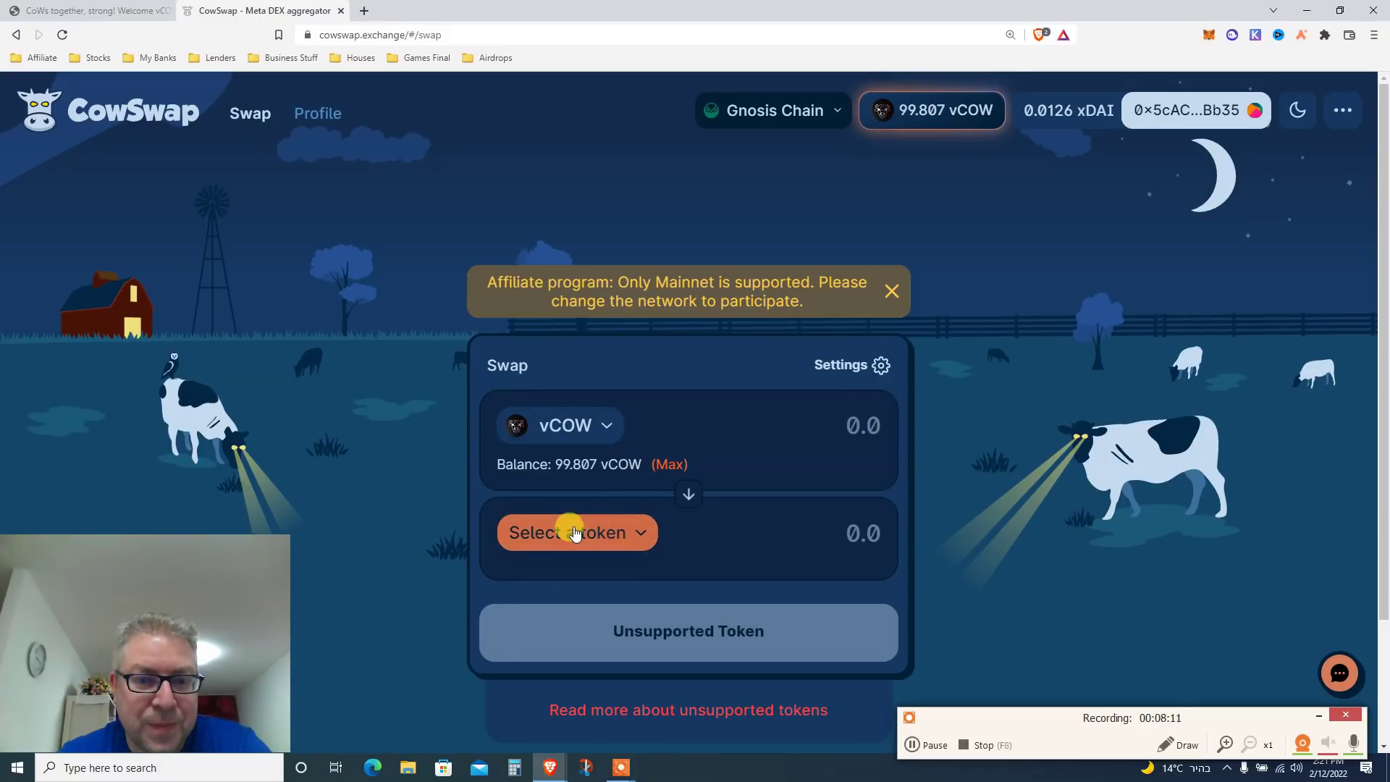
left_click(533, 436)
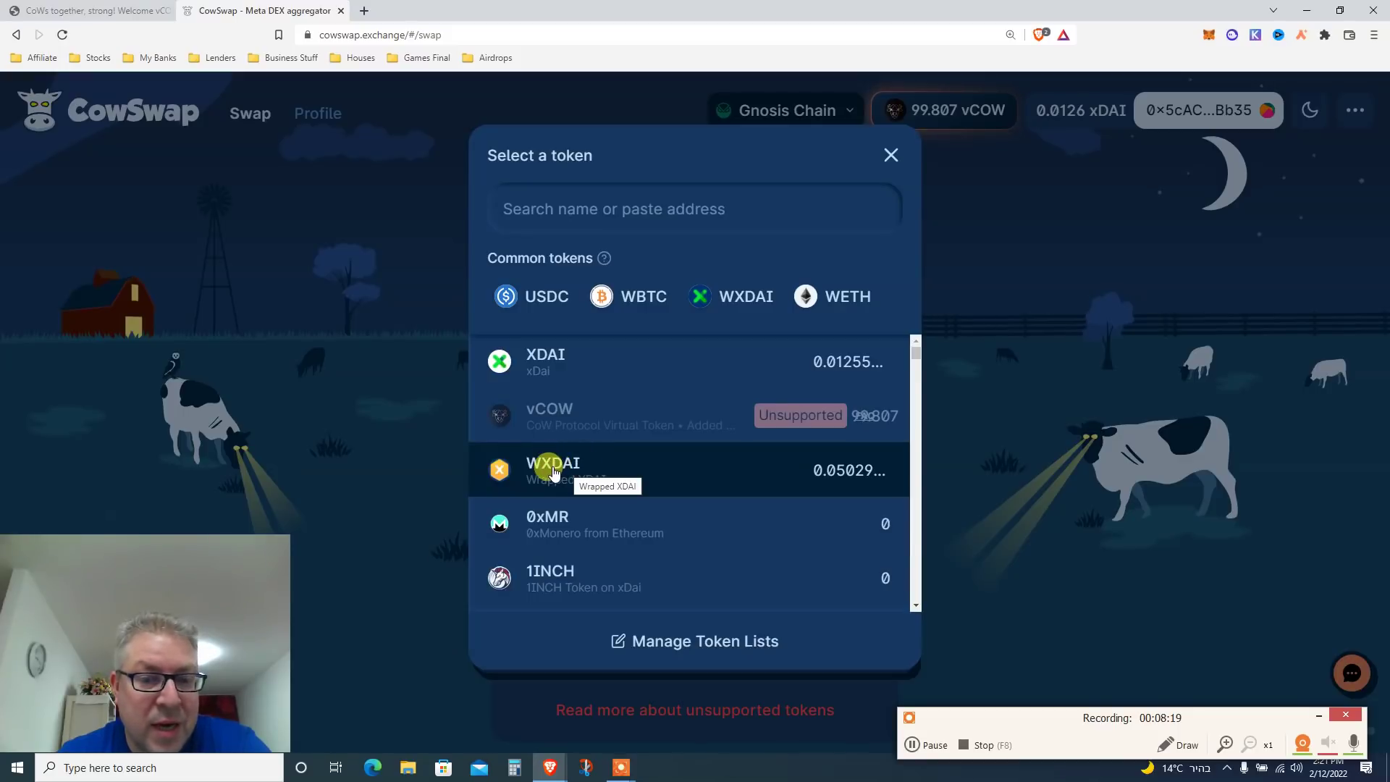
left_click(554, 473)
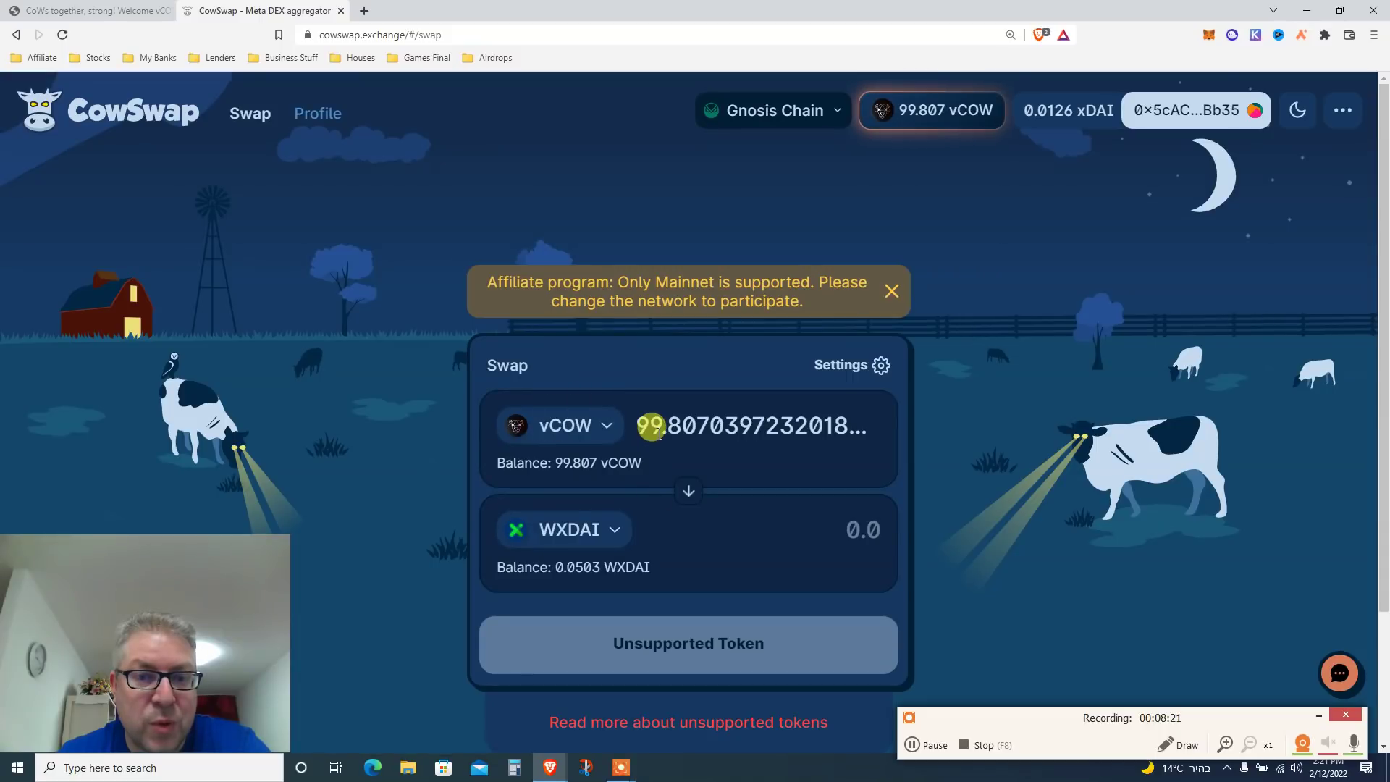
double_click(651, 425)
type("1")
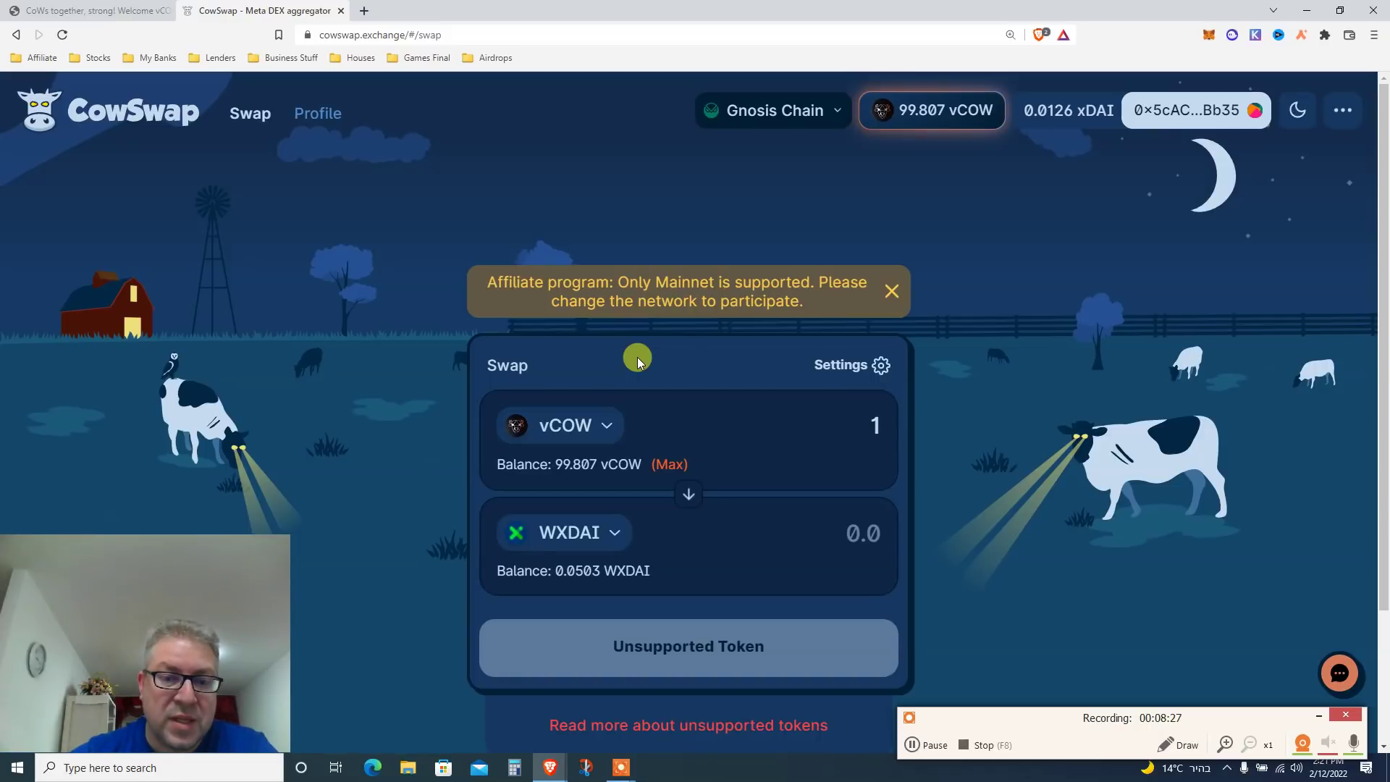
left_click(103, 12)
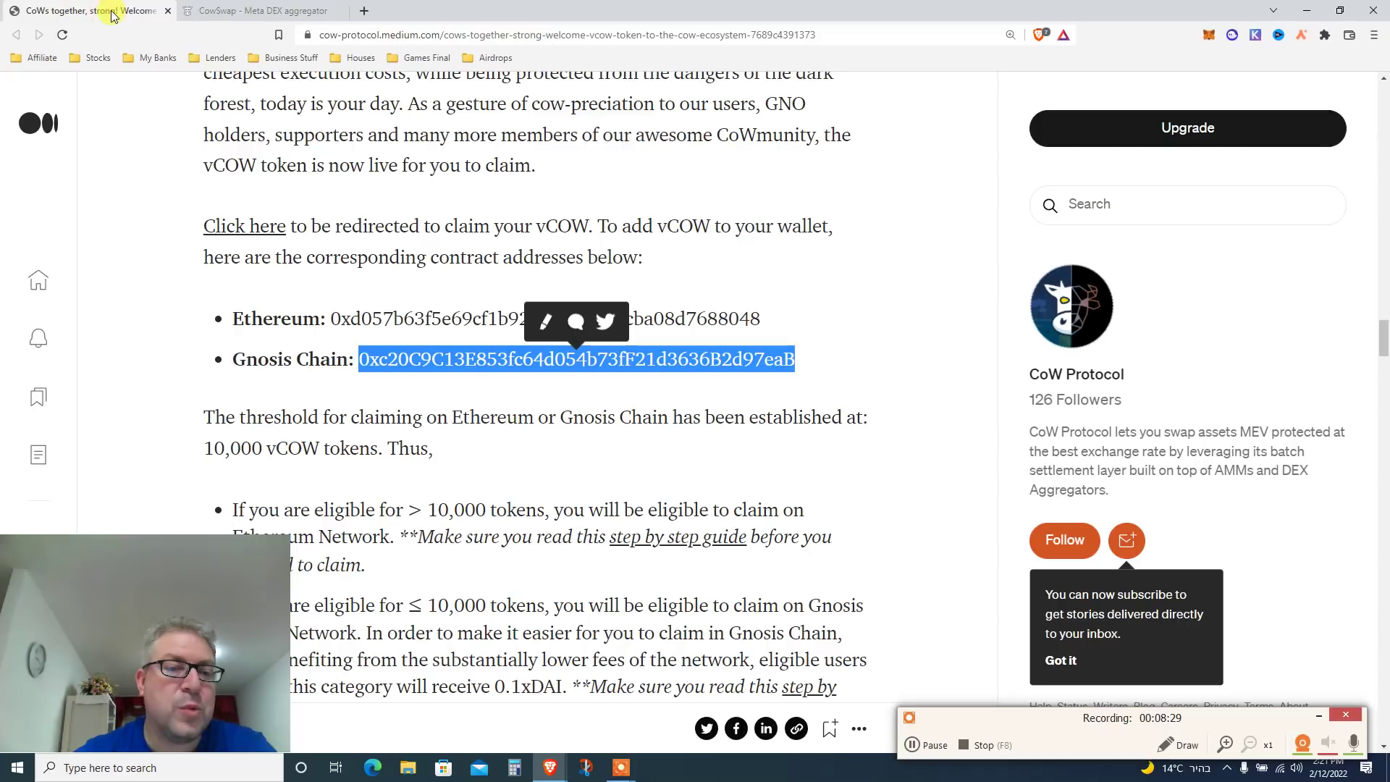
left_click_drag(1383, 338, 1382, 435)
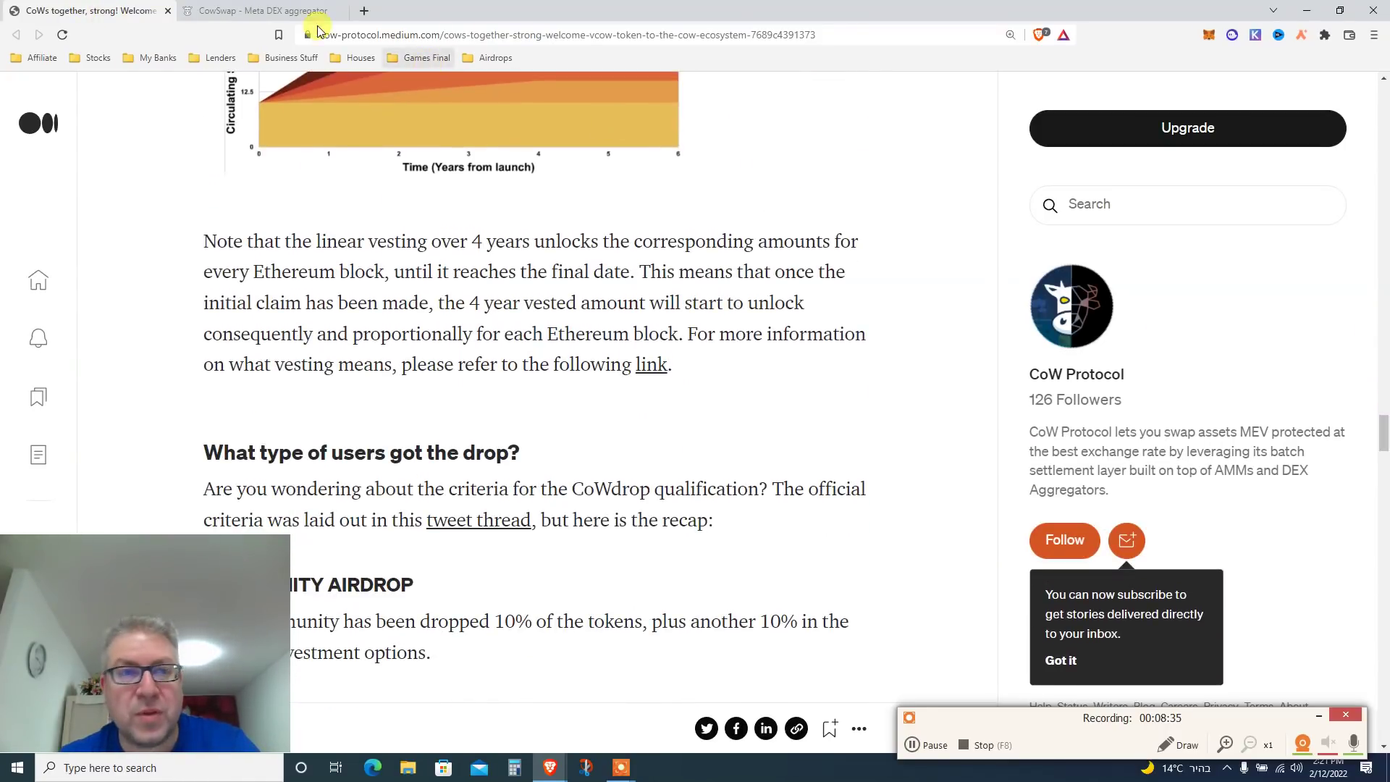
left_click(247, 11)
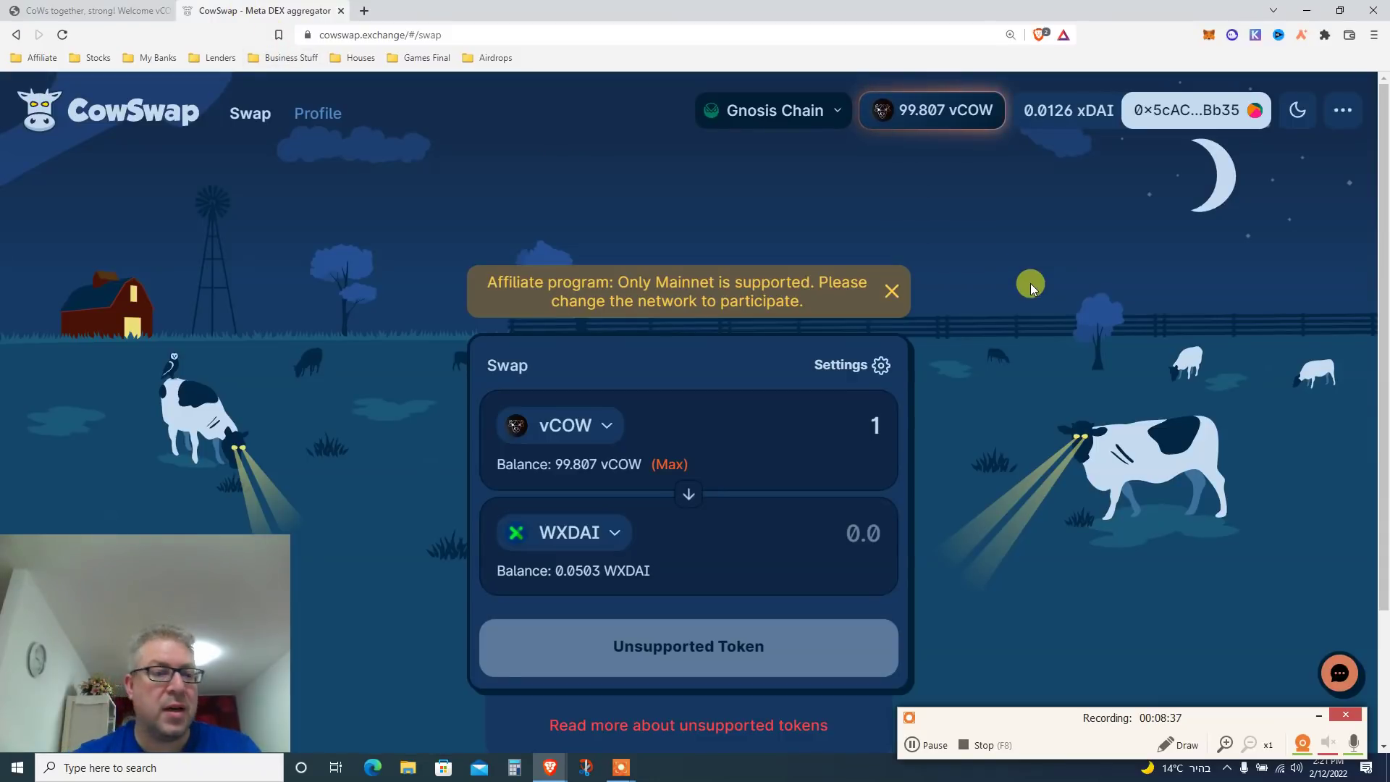